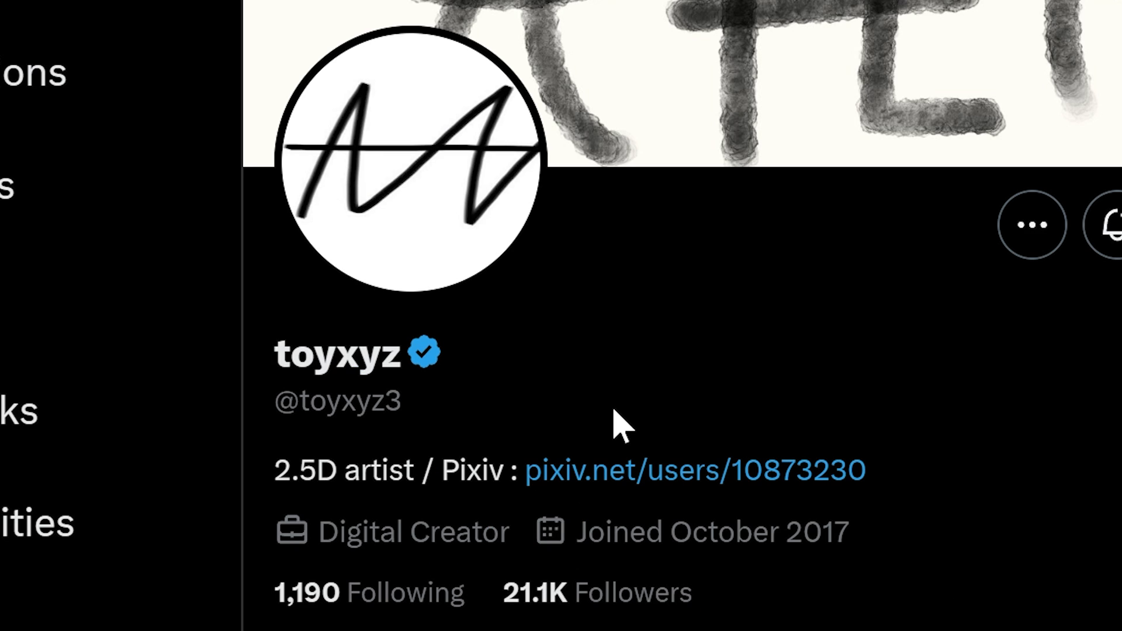
Scroll the artist's profile down to the ComfyUI LCM real-time Openpose webcam test video.
scroll(613, 410, down, 10)
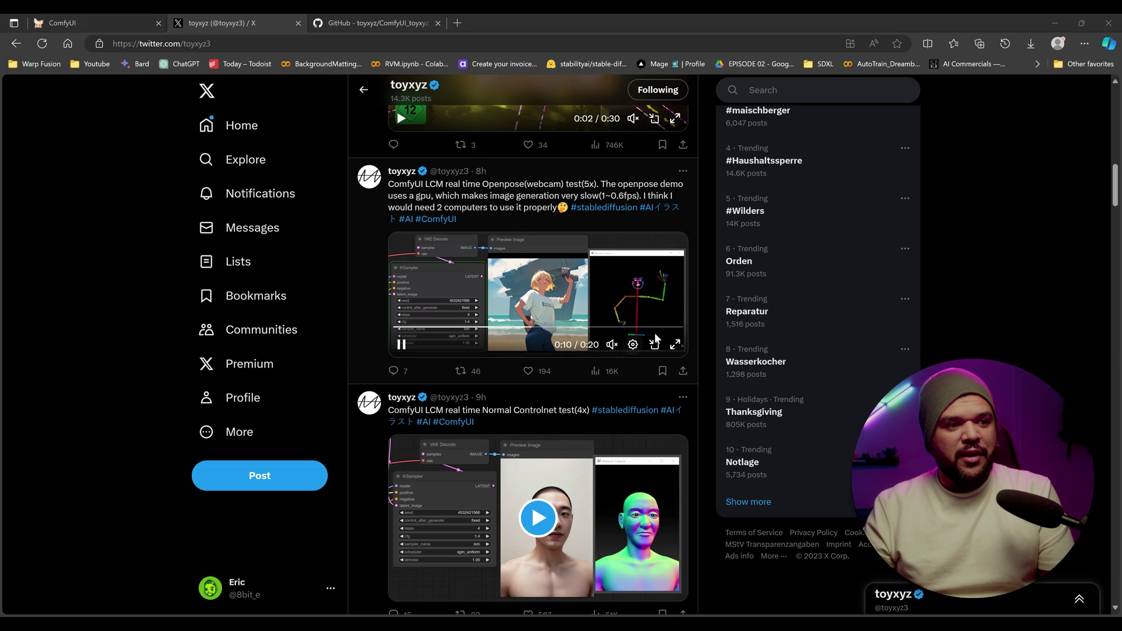
Watch the real-time webcam demo video full screen, then exit full screen.
click(994, 540)
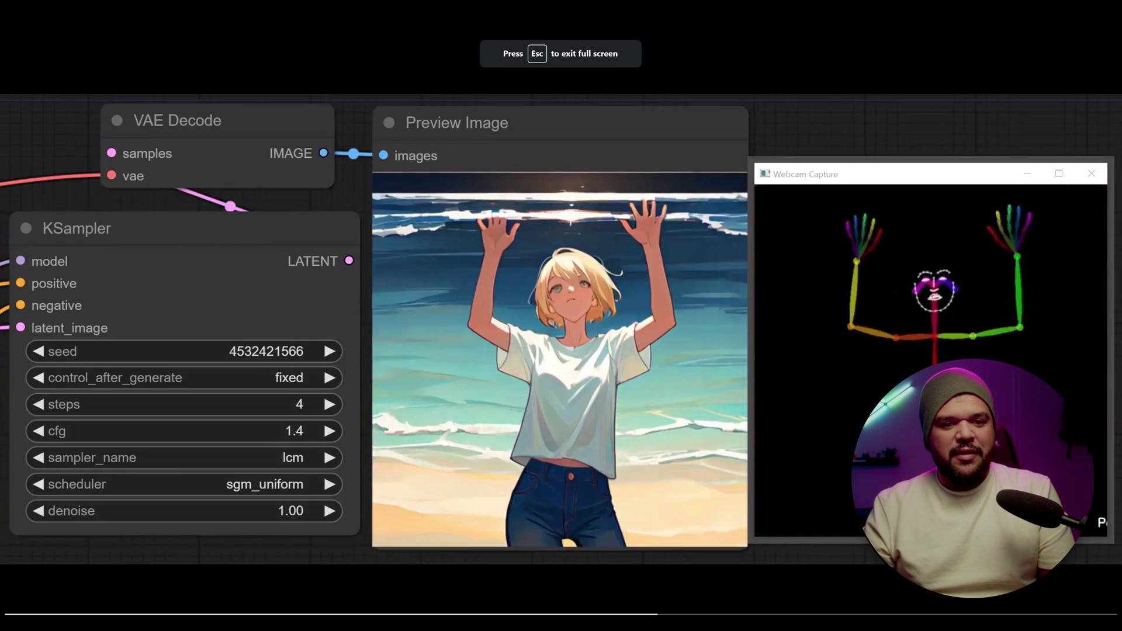
key(Escape)
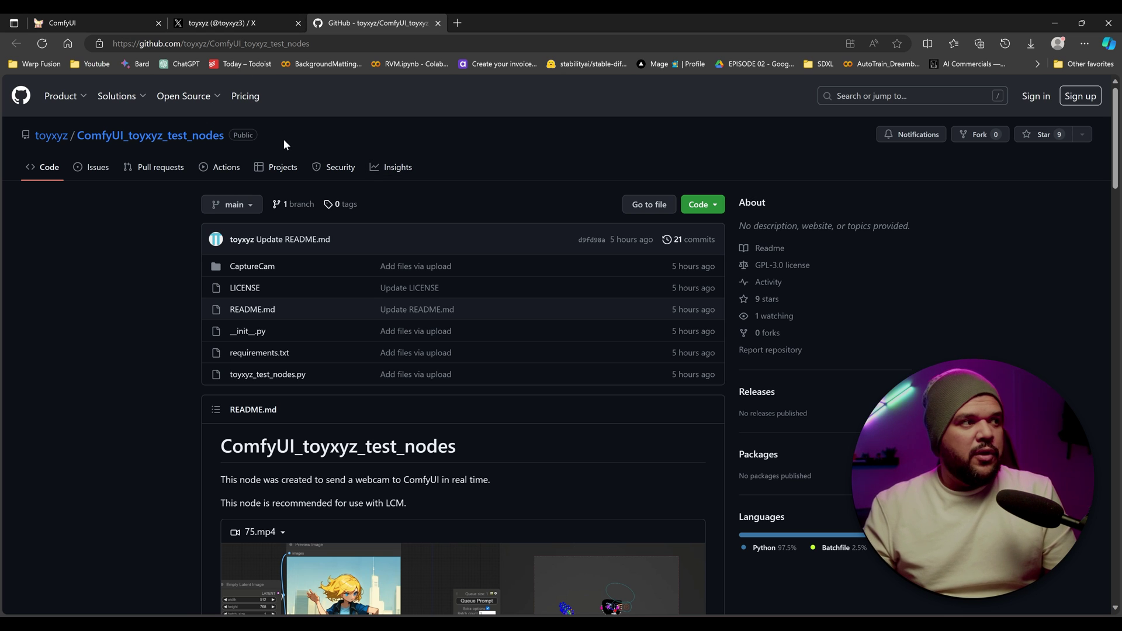
Select the git clone command for ComfyUI_toyxyz_test_nodes under the README's Installation steps.
click(251, 22)
scroll(437, 348, up, 5)
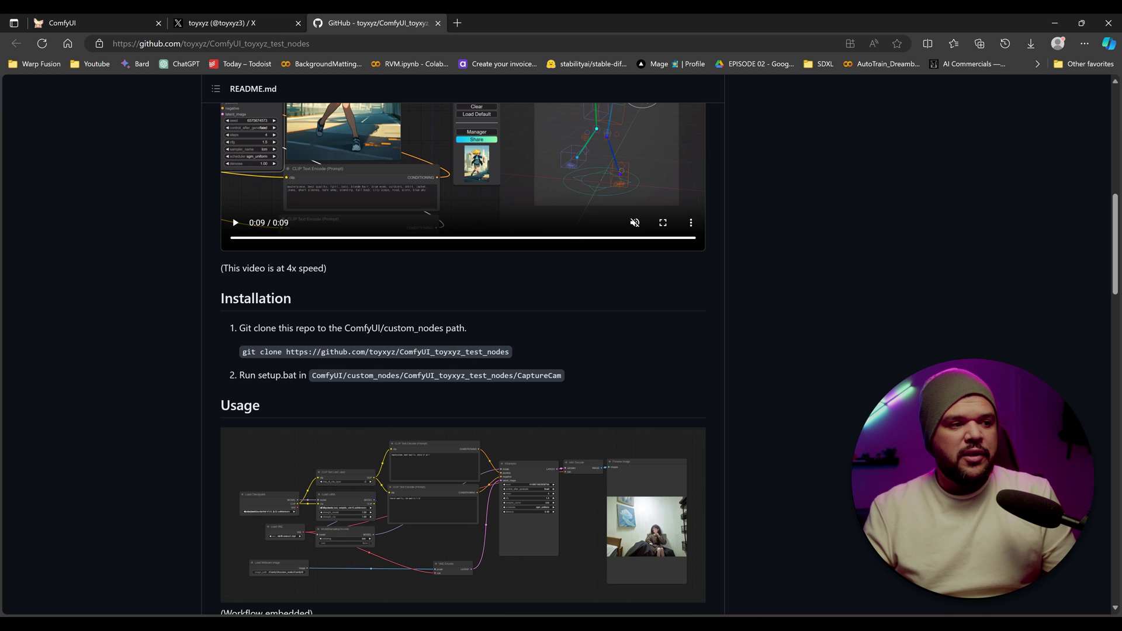
drag(510, 351, 236, 353)
key(ctrl+c)
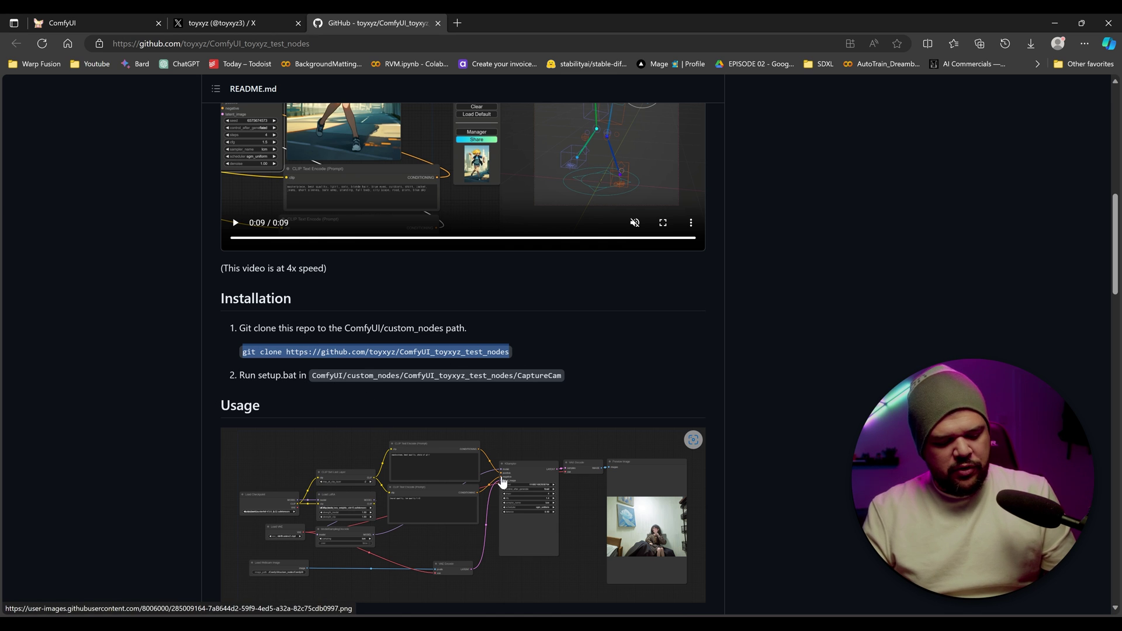
Open the ComfyUI\custom_nodes folder of the portable install in File Explorer.
click(690, 576)
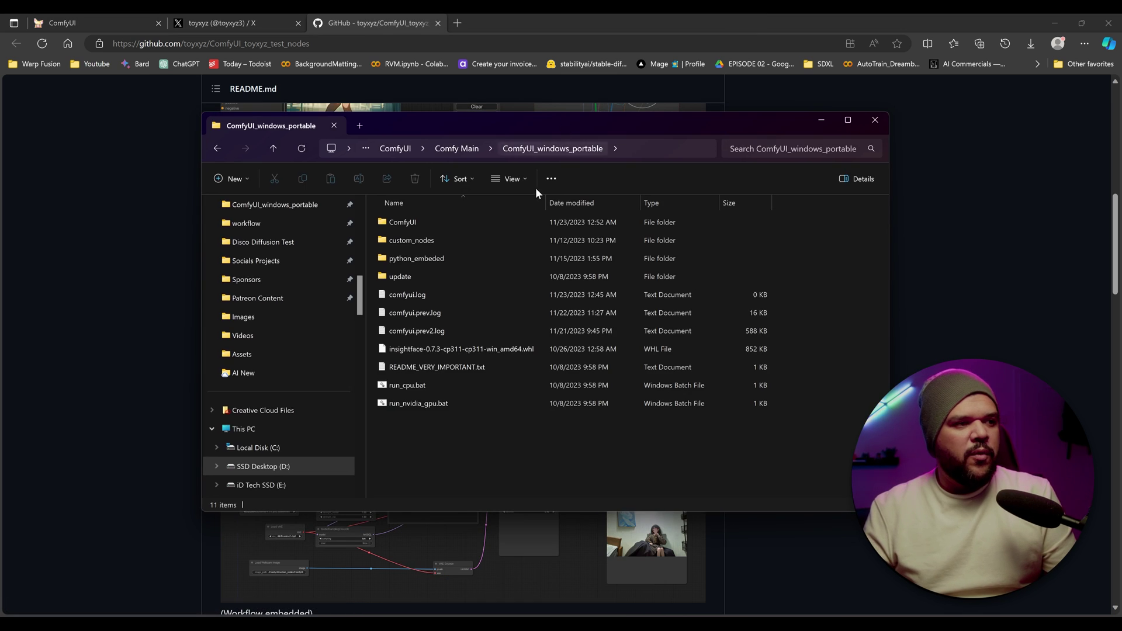
double_click(452, 227)
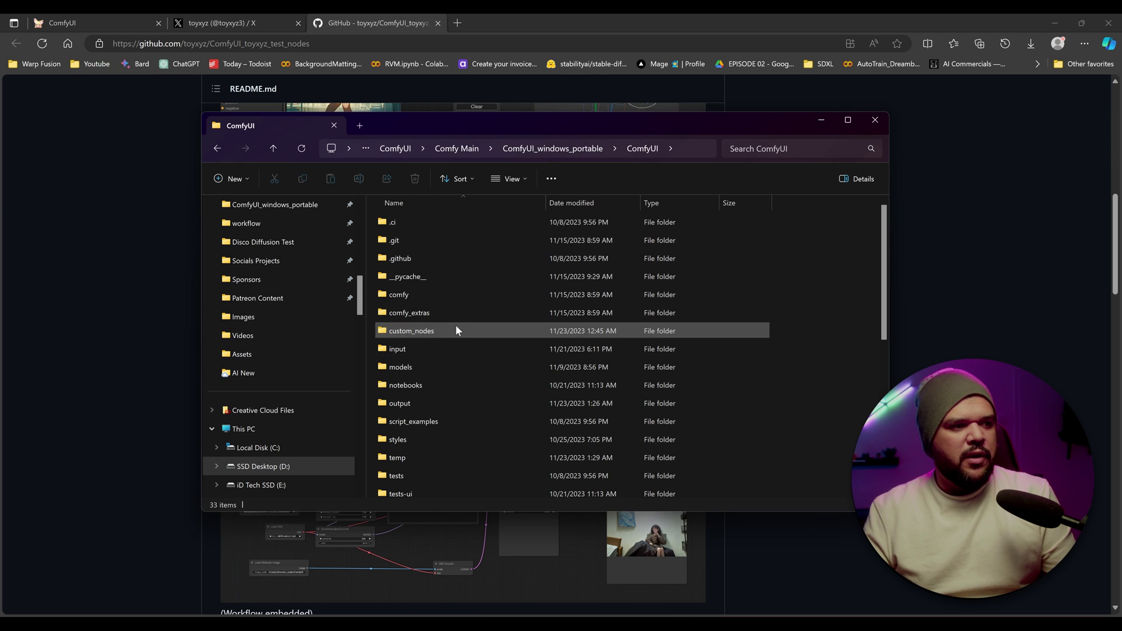
double_click(455, 326)
click(579, 277)
Launch a command prompt in custom_nodes, paste the test-nodes git clone command, then close it.
click(705, 153)
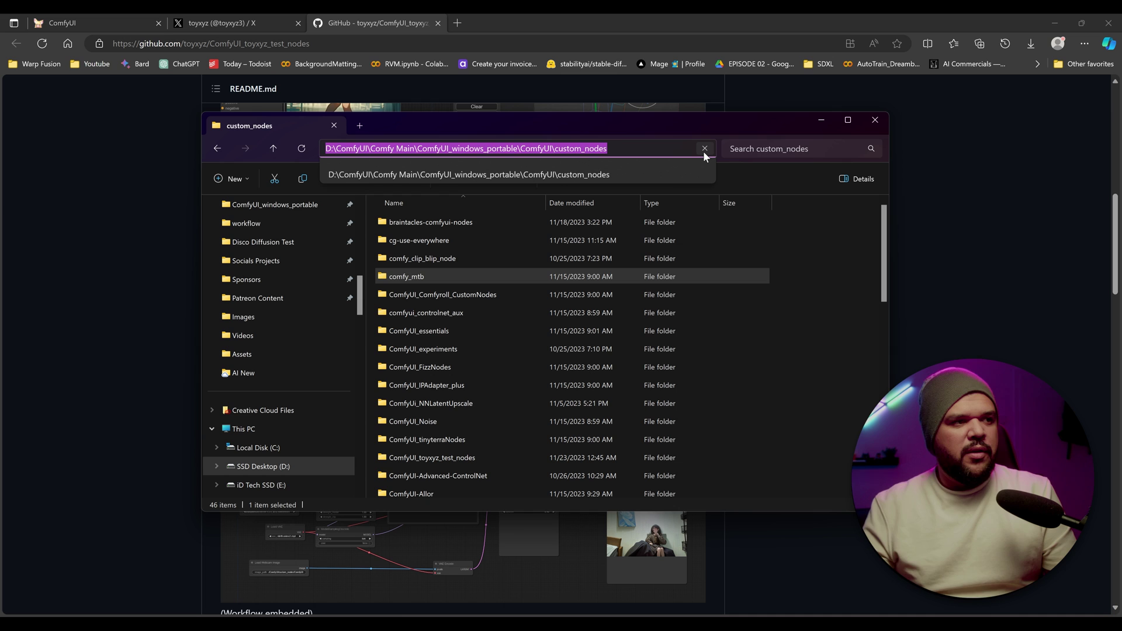
text(cmd)
key(Return)
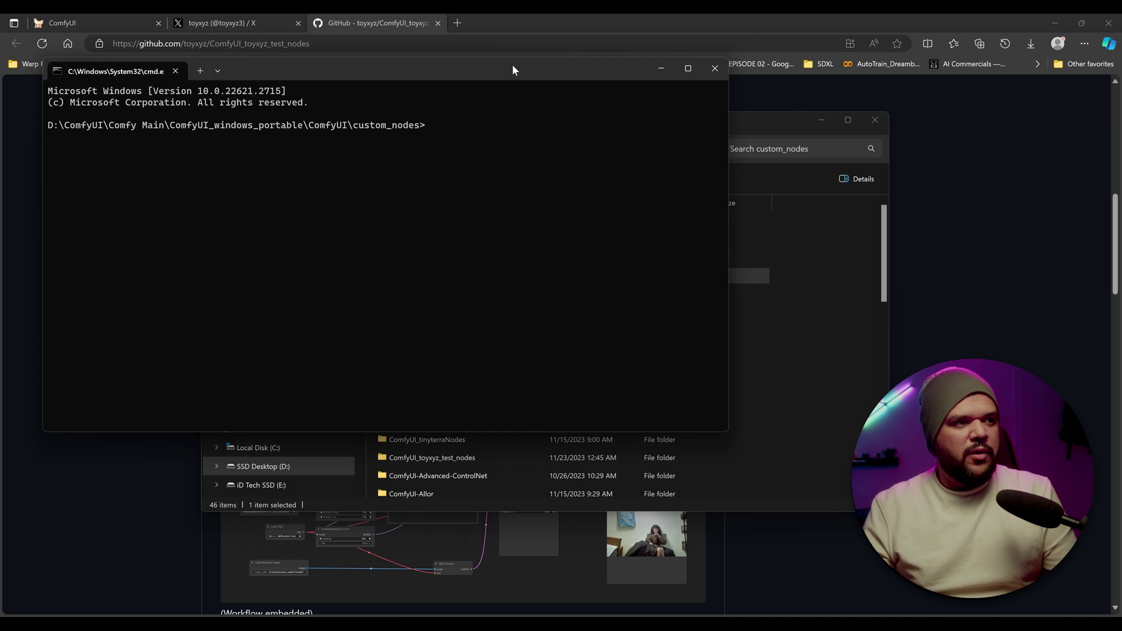
drag(512, 70, 726, 126)
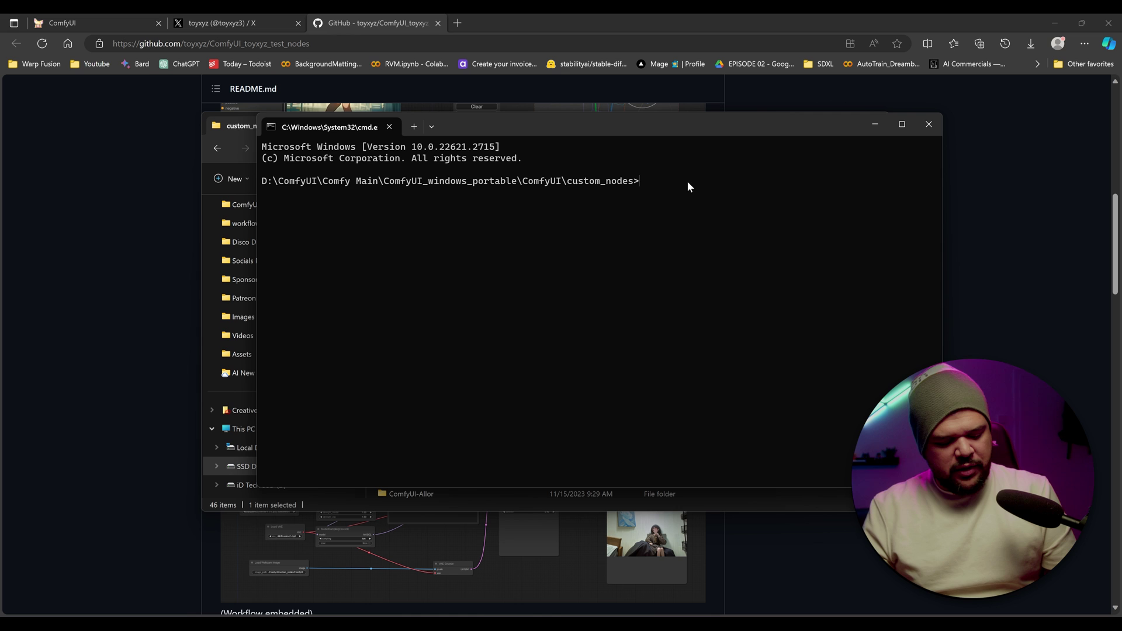
key(ctrl+v)
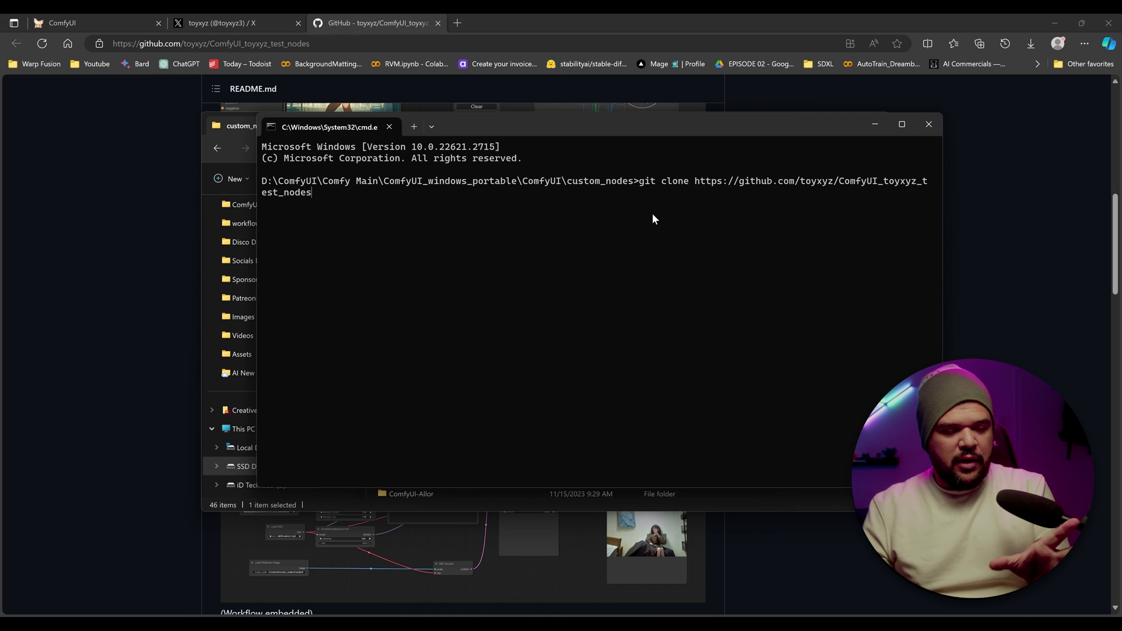
click(940, 134)
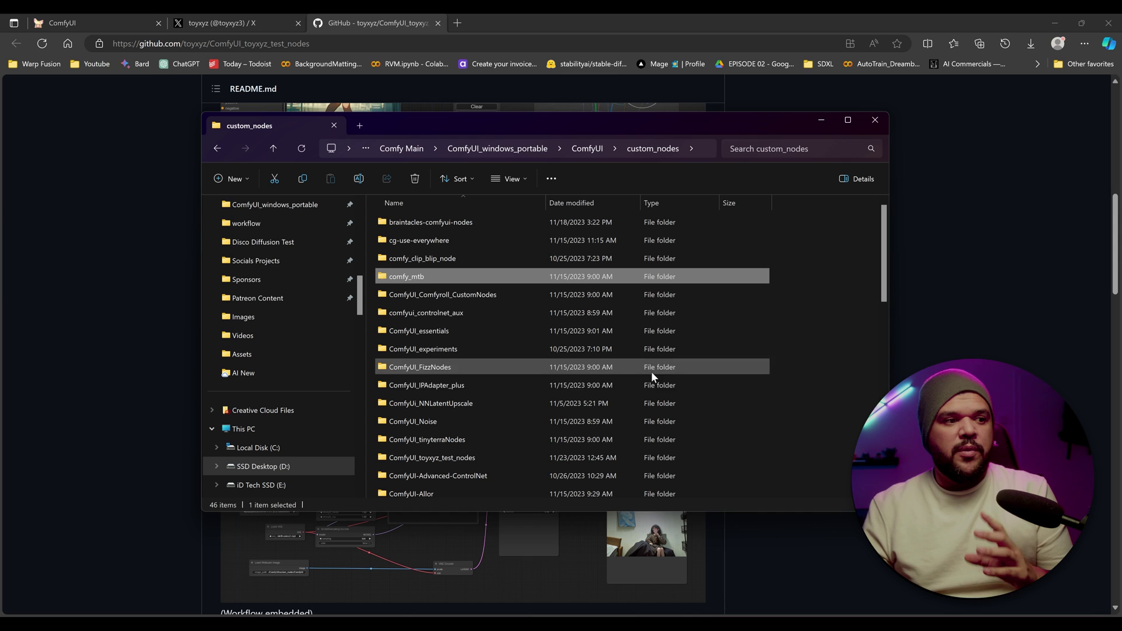
Save the README's Usage workflow PNG and drop it onto the ComfyUI canvas to load it.
scroll(630, 388, down, 3)
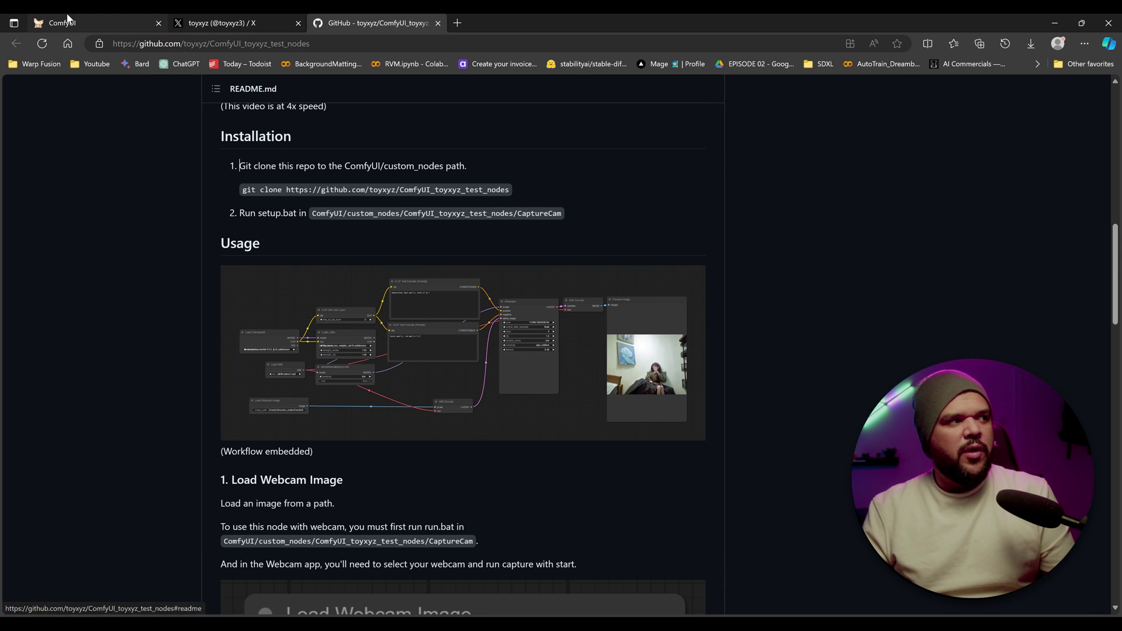
right_click(426, 331)
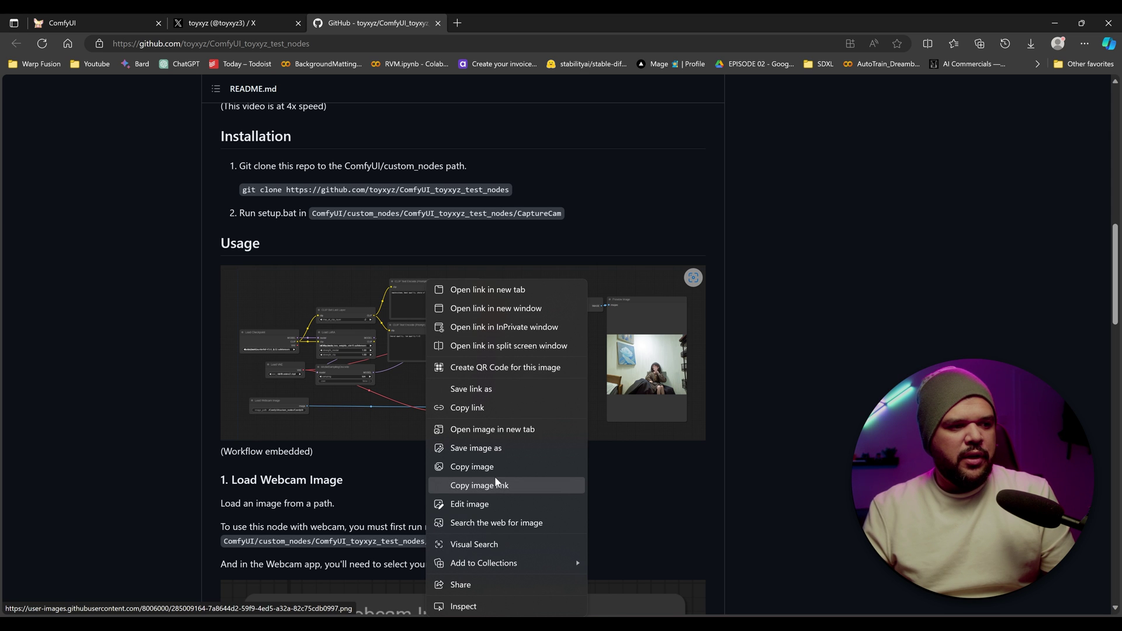
click(497, 454)
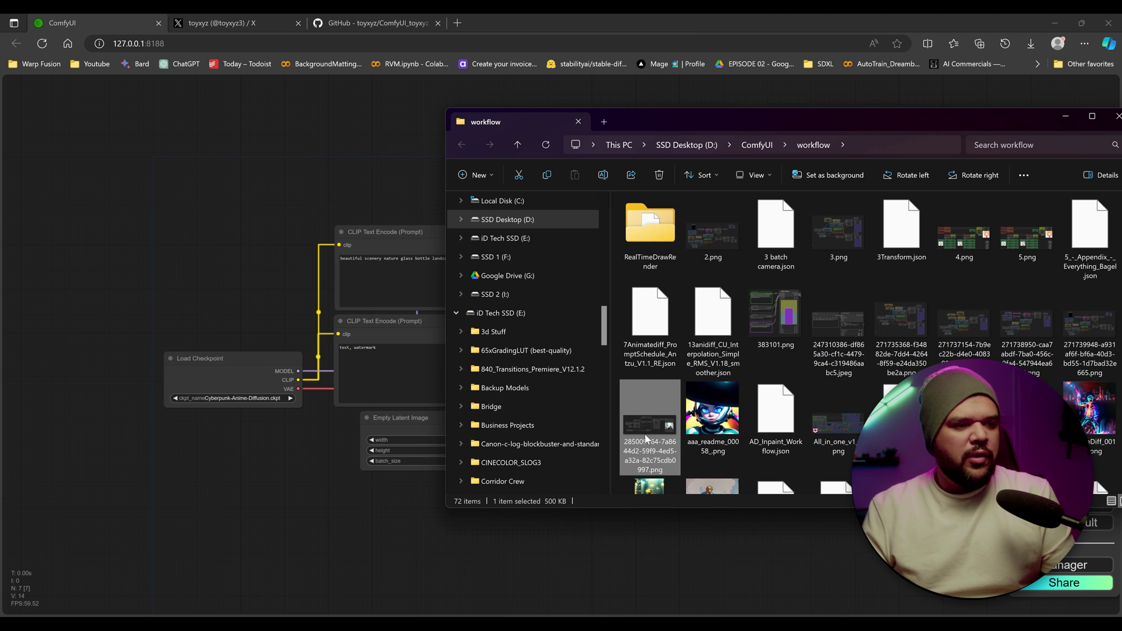
drag(648, 443, 252, 275)
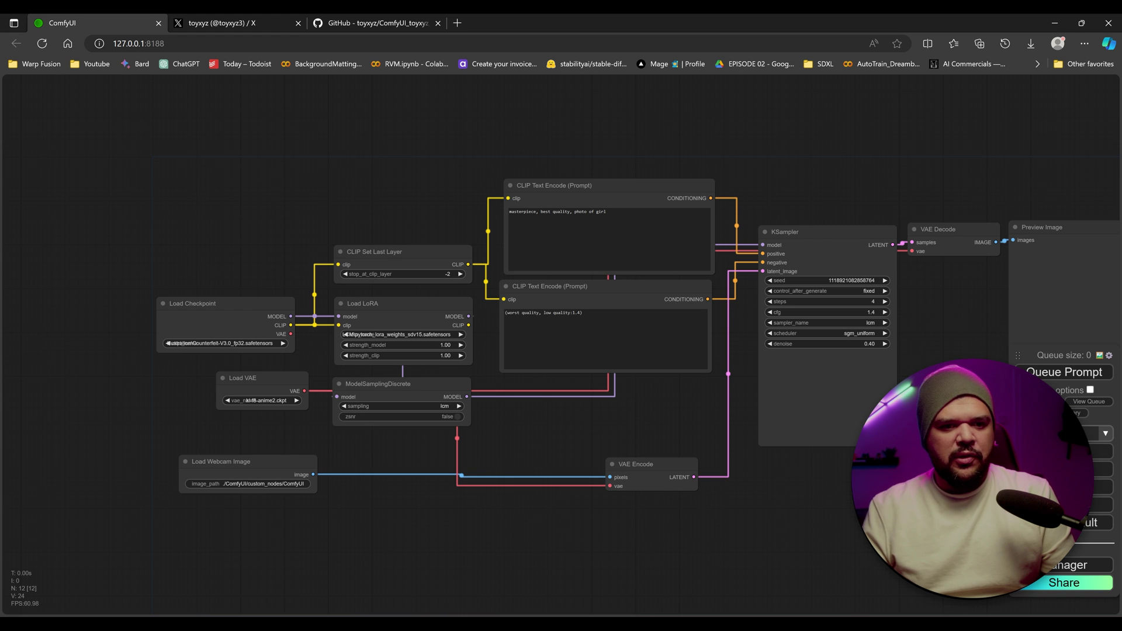
Set Load Checkpoint's ckpt_name to aniverse_thxEd14Pruned.safetensors.
key(ctrl+o)
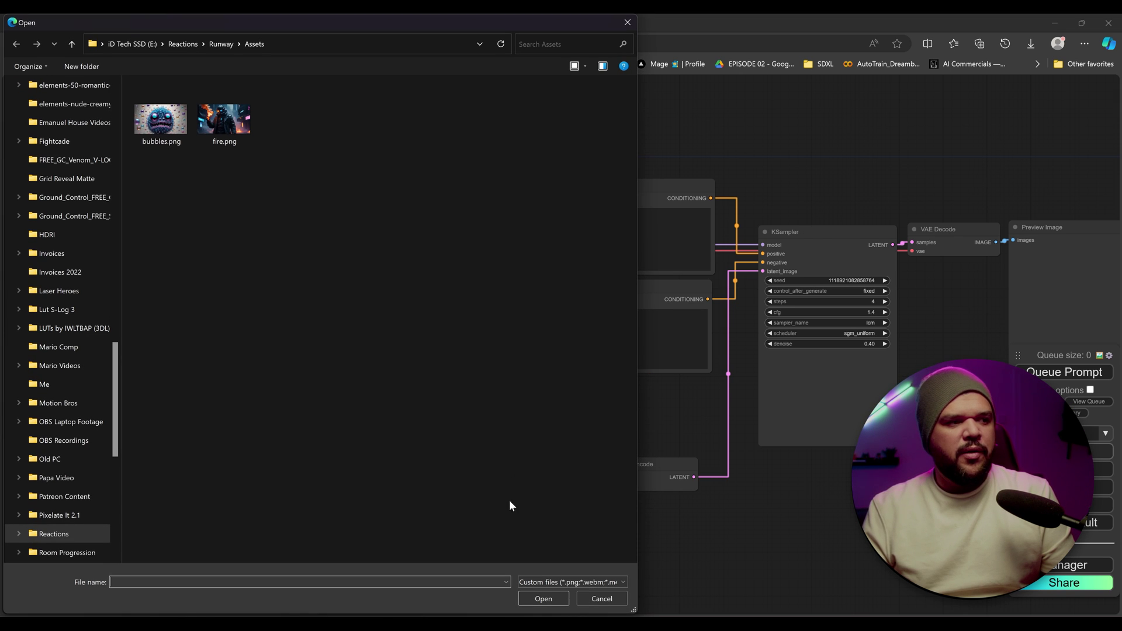
click(601, 599)
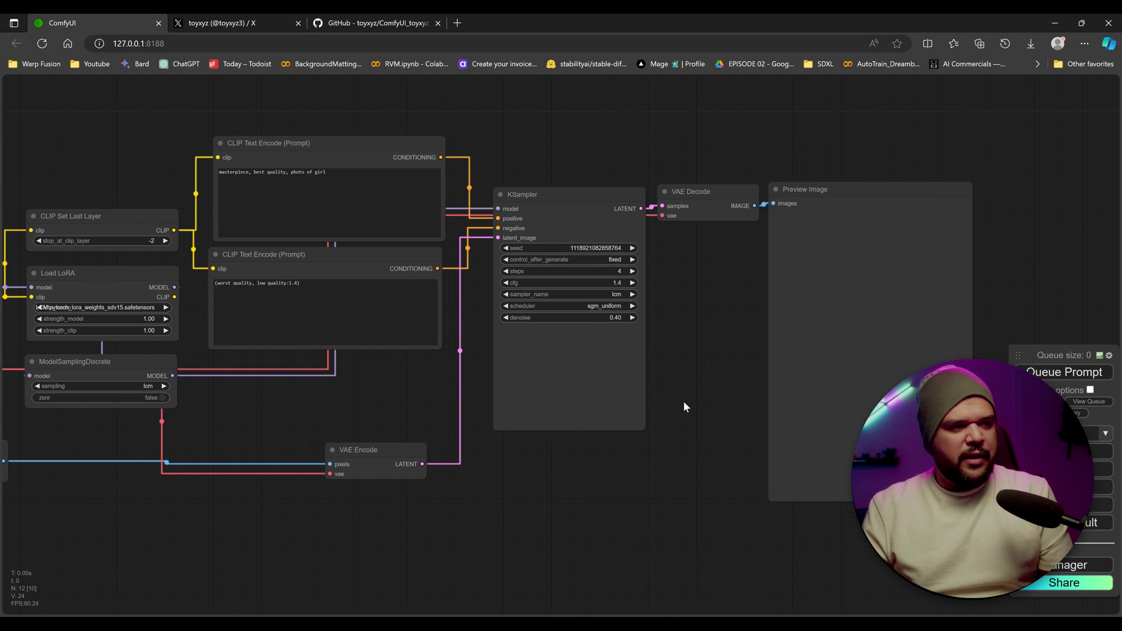
drag(682, 405, 857, 405)
scroll(590, 366, up, 2)
drag(617, 399, 777, 476)
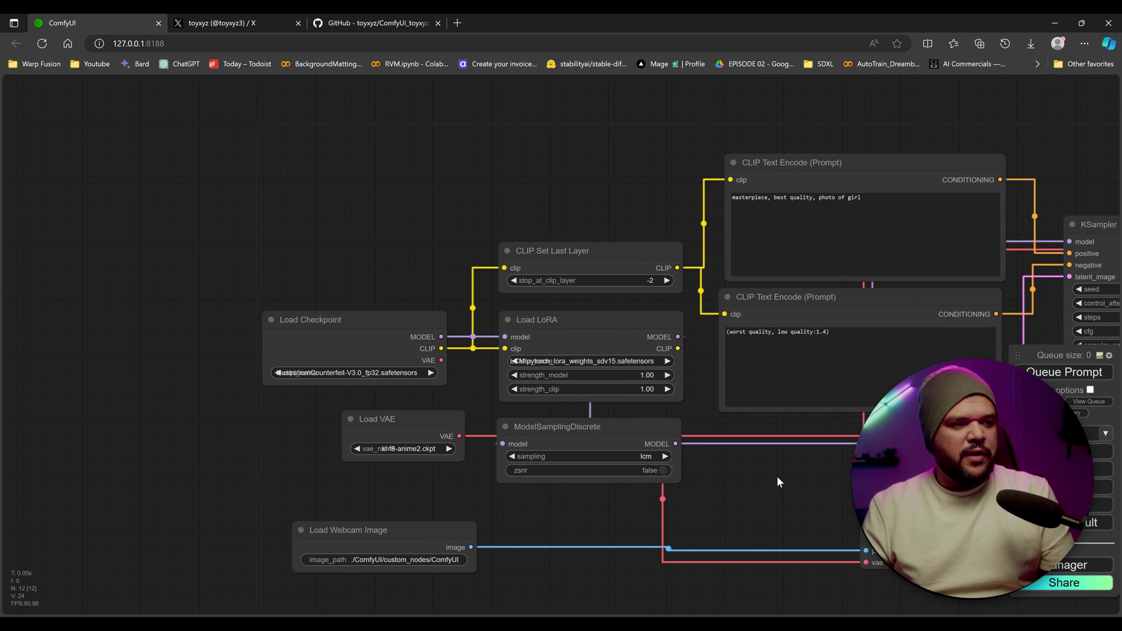
click(384, 372)
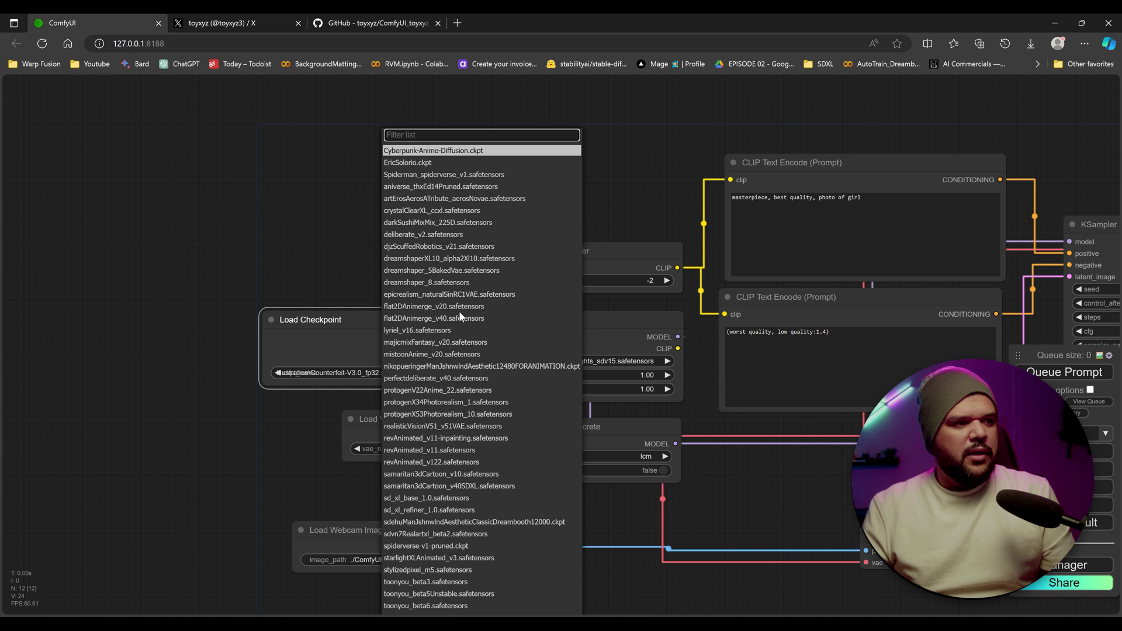
click(415, 187)
Browse the Load LoRA node's list of available LoRA files.
drag(465, 427, 256, 322)
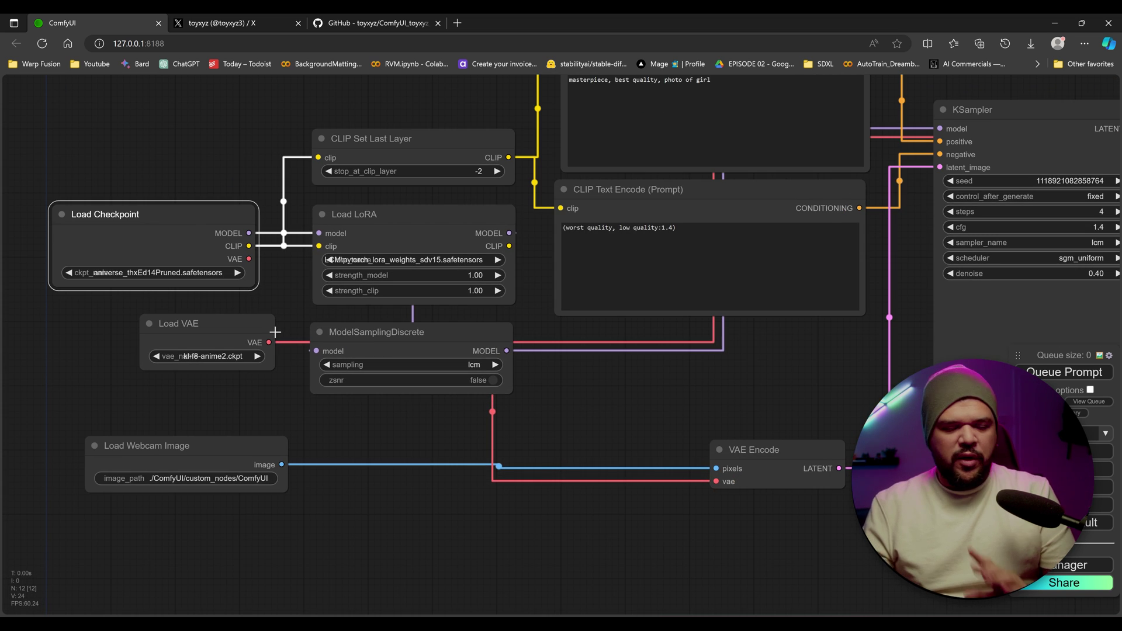
click(380, 260)
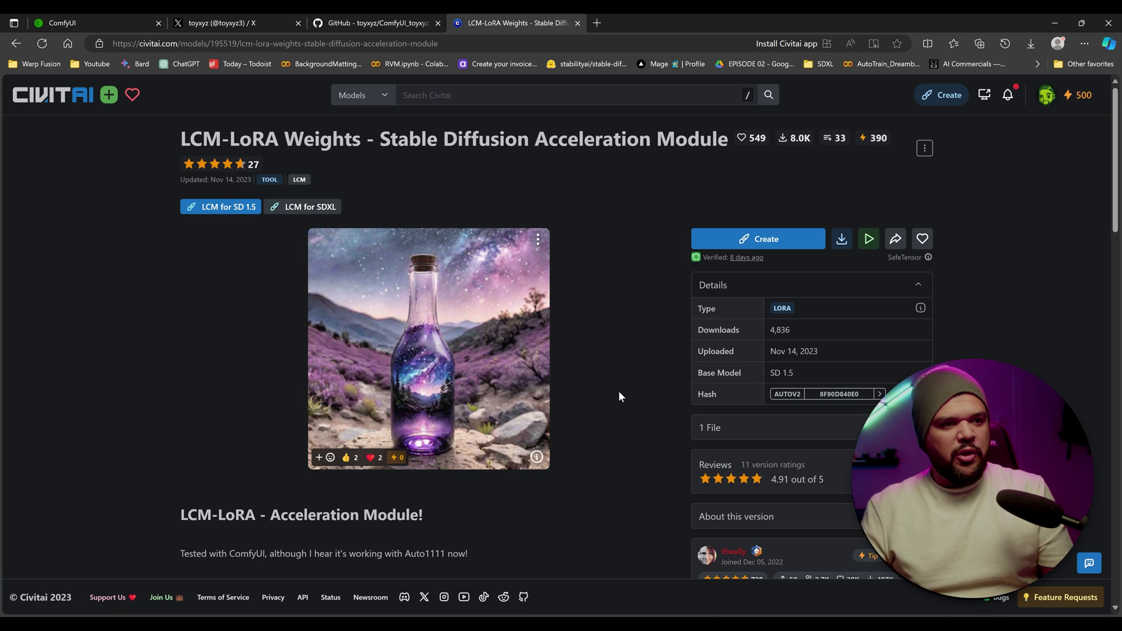
scroll(645, 374, down, 2)
scroll(640, 389, up, 2)
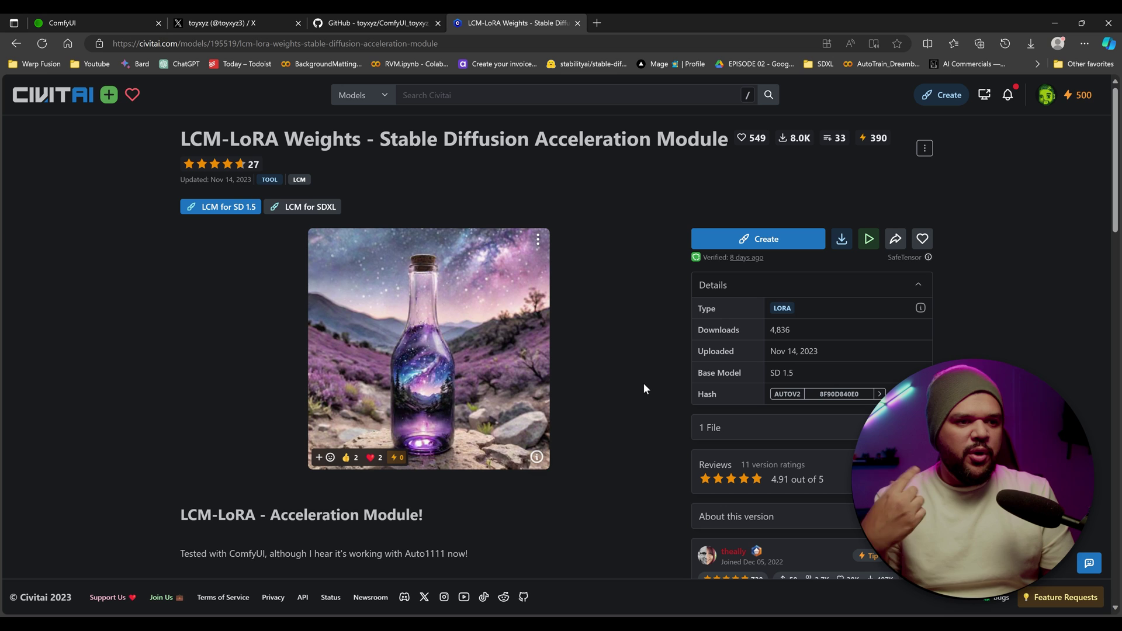
Set Load LoRA to pytorch_lora_weights.safetensors.
click(234, 23)
click(125, 25)
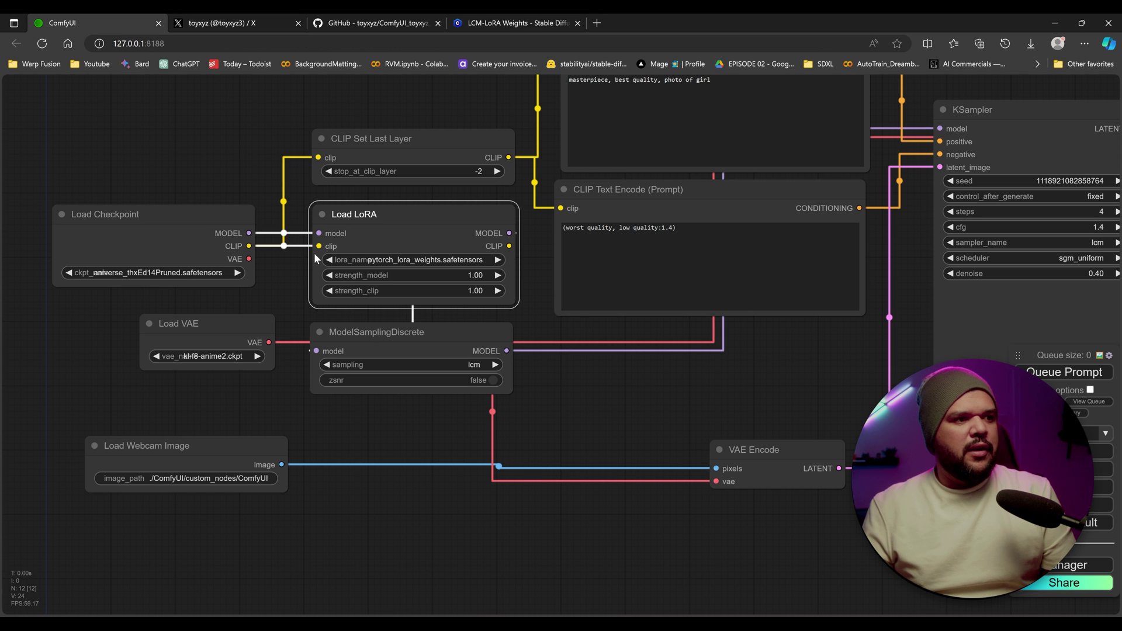
click(398, 259)
text(py)
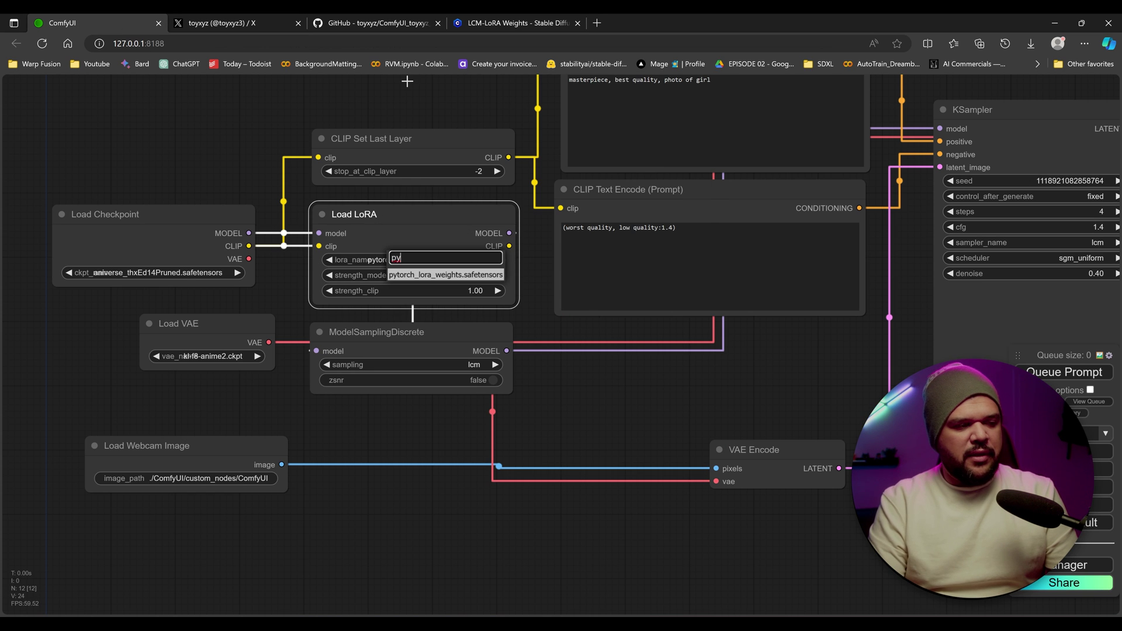
key(Return)
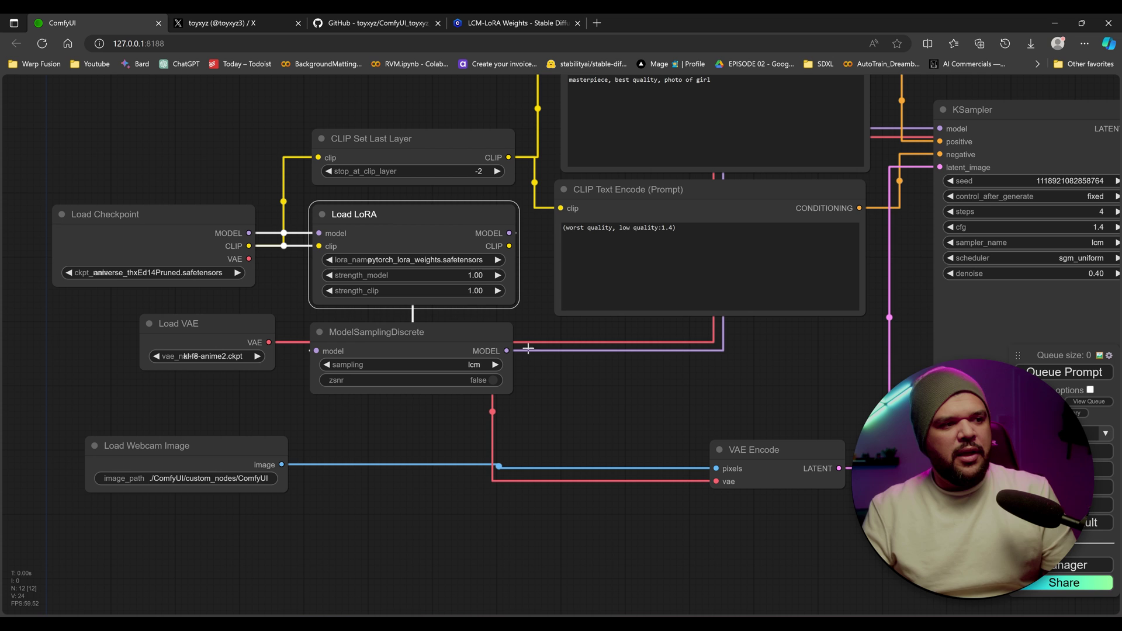
Check the Civitai LCM-LoRA page, then set Load VAE to vae-ft-mse-840000-ema-pruned.ckpt.
click(483, 22)
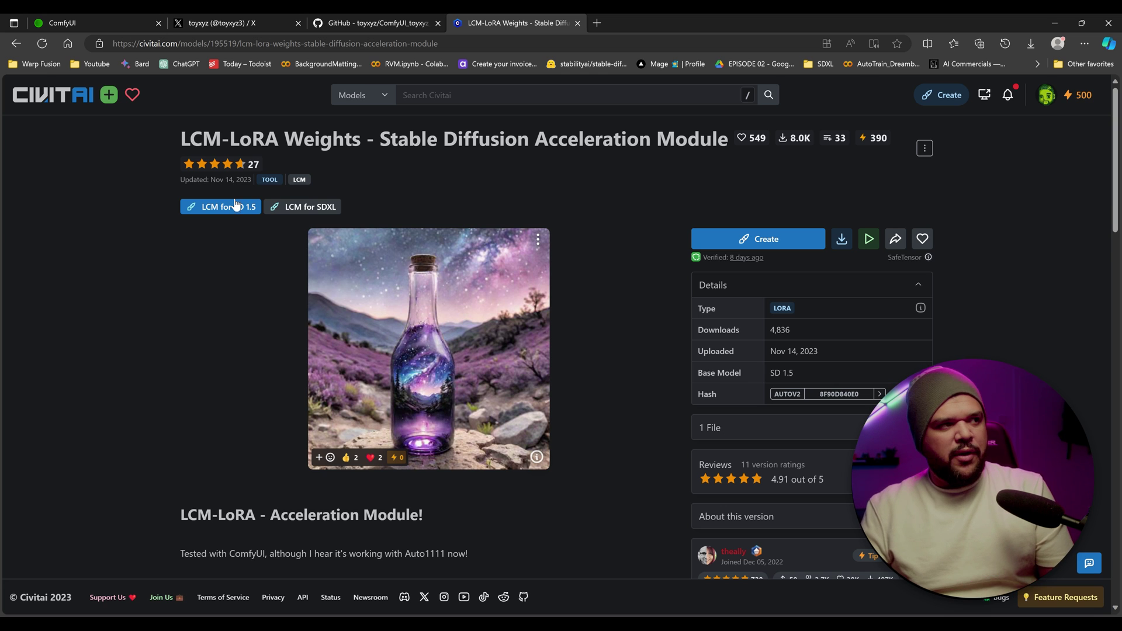
click(123, 22)
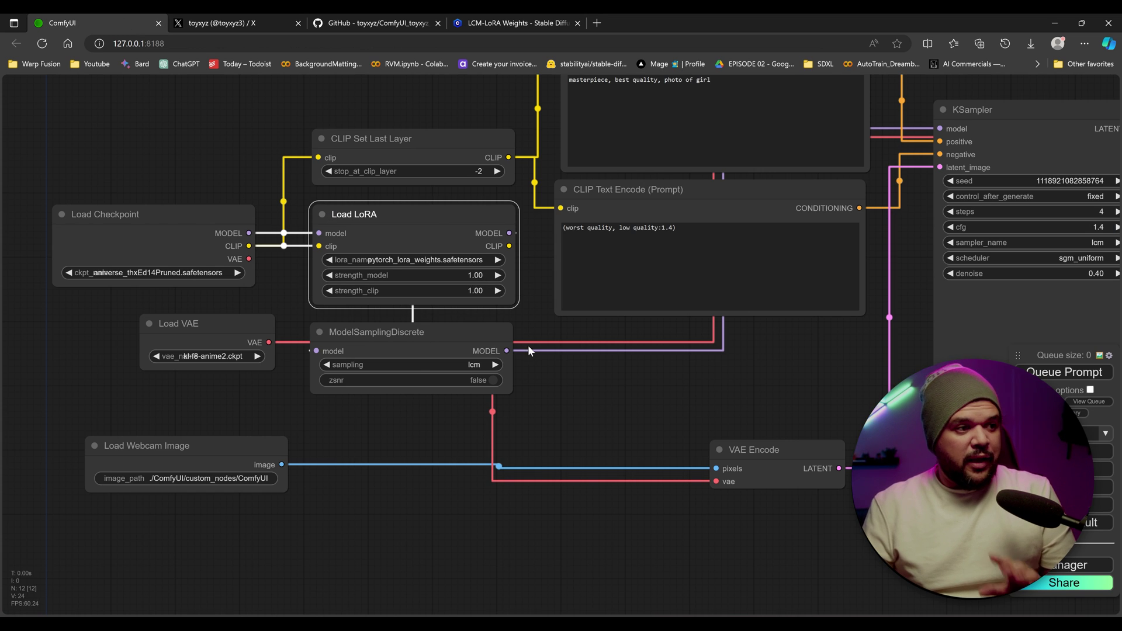
drag(547, 364, 624, 353)
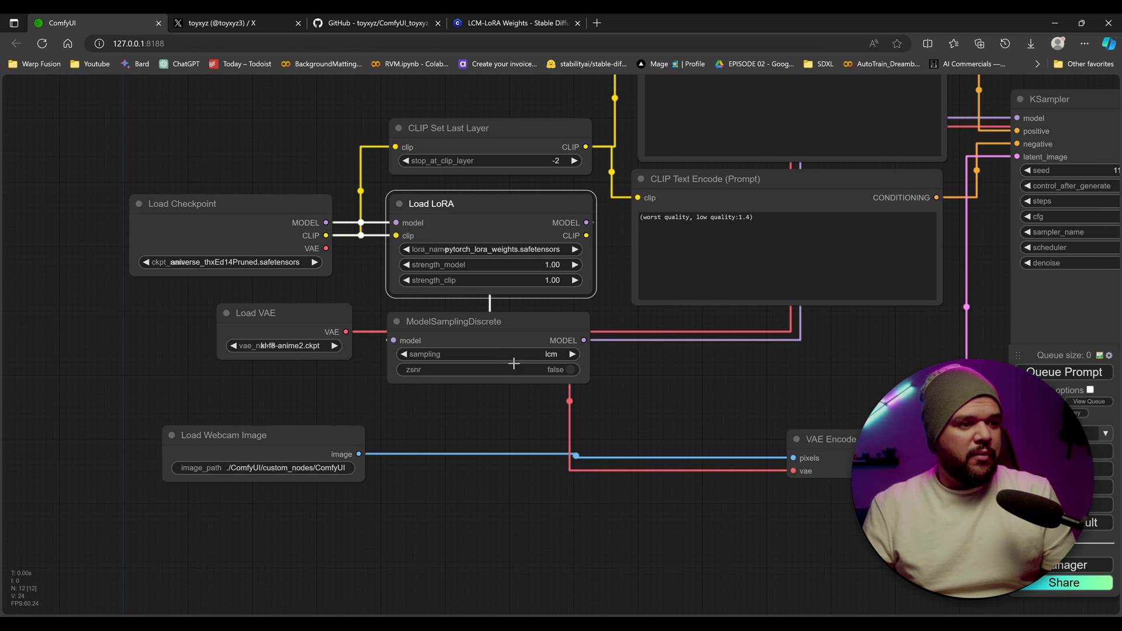
click(299, 347)
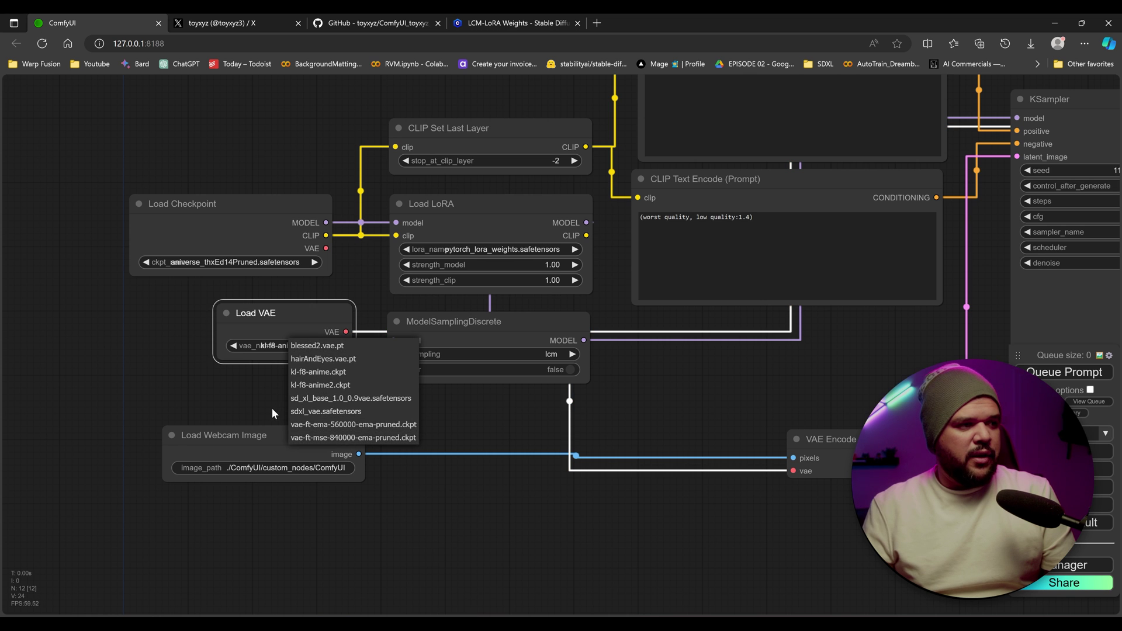
click(345, 438)
Review the positive prompt and KSampler values, then return to the loader nodes.
drag(317, 399, 1, 445)
scroll(371, 350, up, 1)
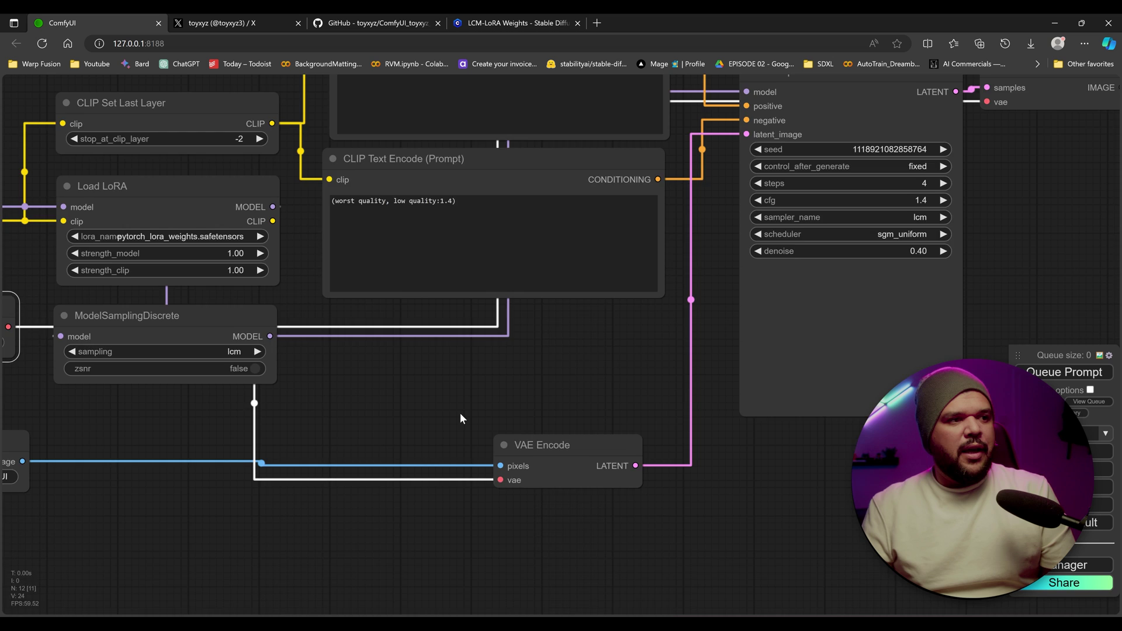
drag(461, 417, 498, 604)
click(532, 224)
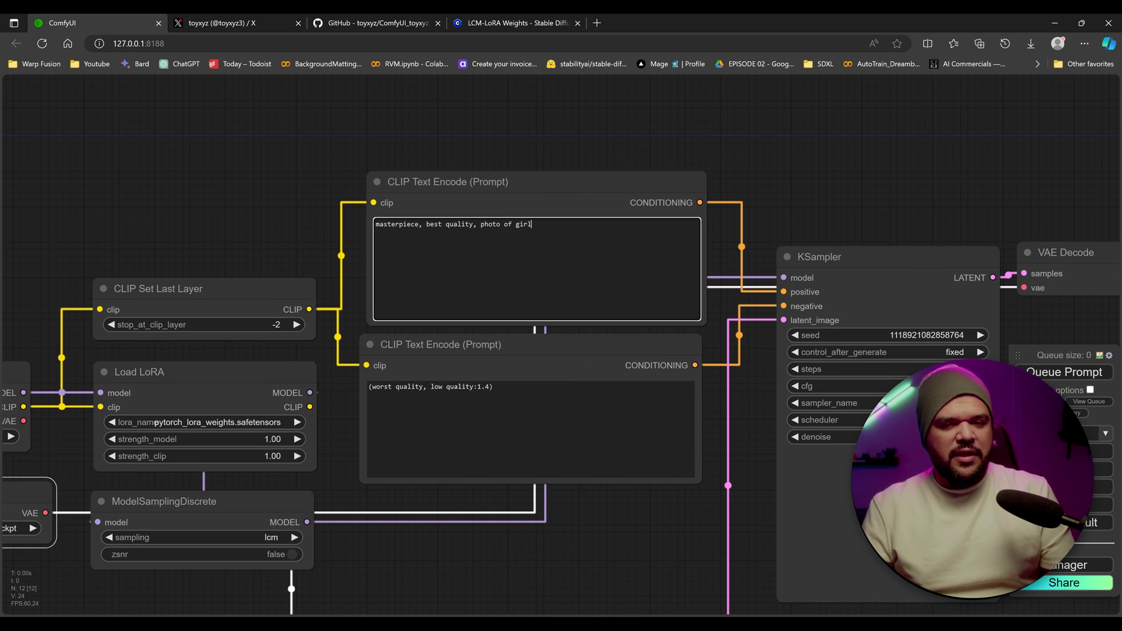
drag(362, 331, 328, 243)
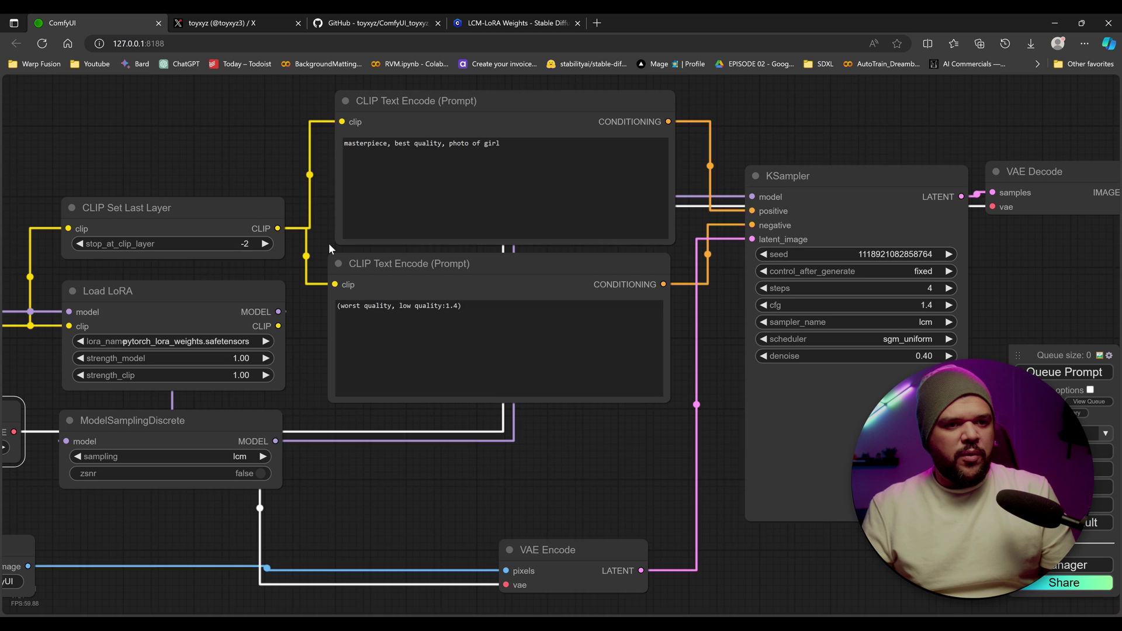
drag(112, 581, 493, 550)
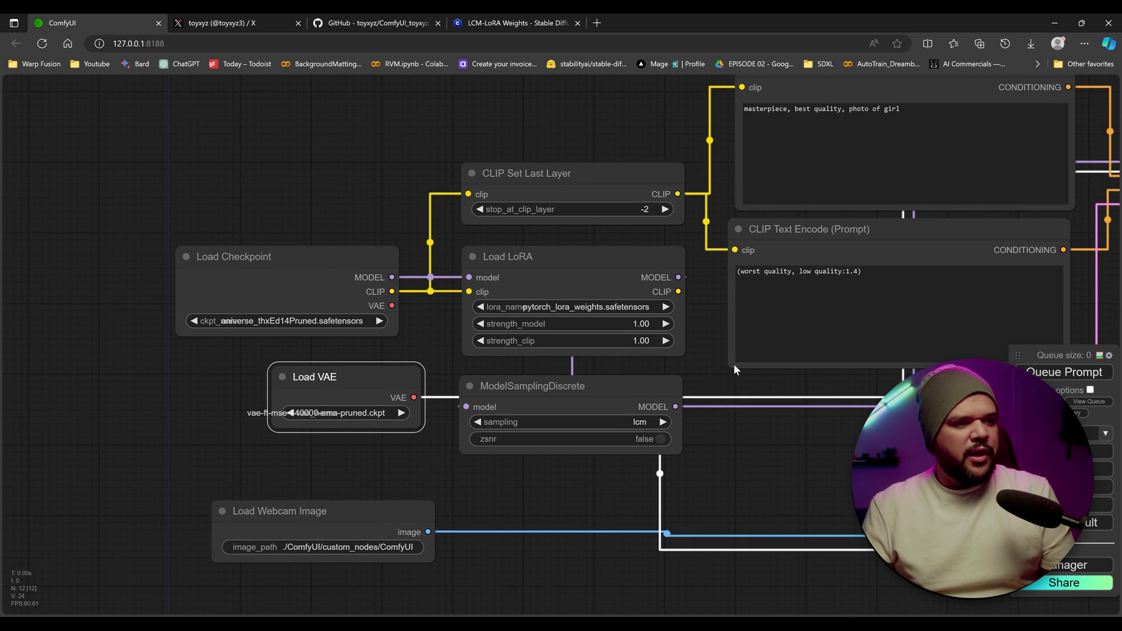
scroll(735, 363, down, 5)
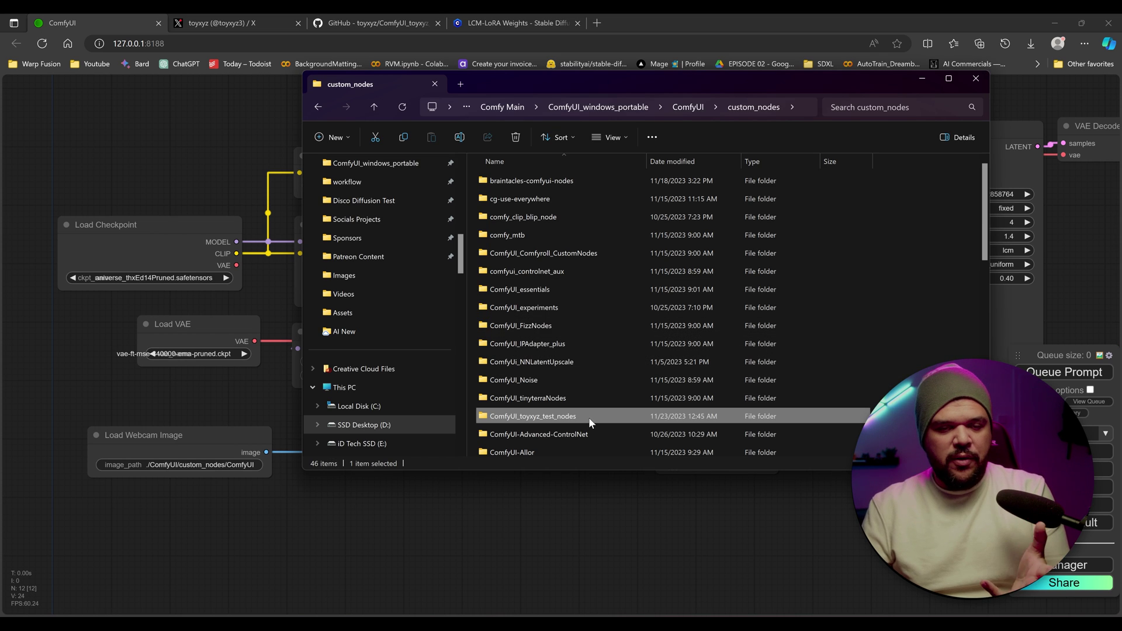
Open ComfyUI_toyxyz_test_nodes, then its CaptureCam folder, in File Explorer.
mouse_move(586, 412)
scroll(584, 413, down, 1)
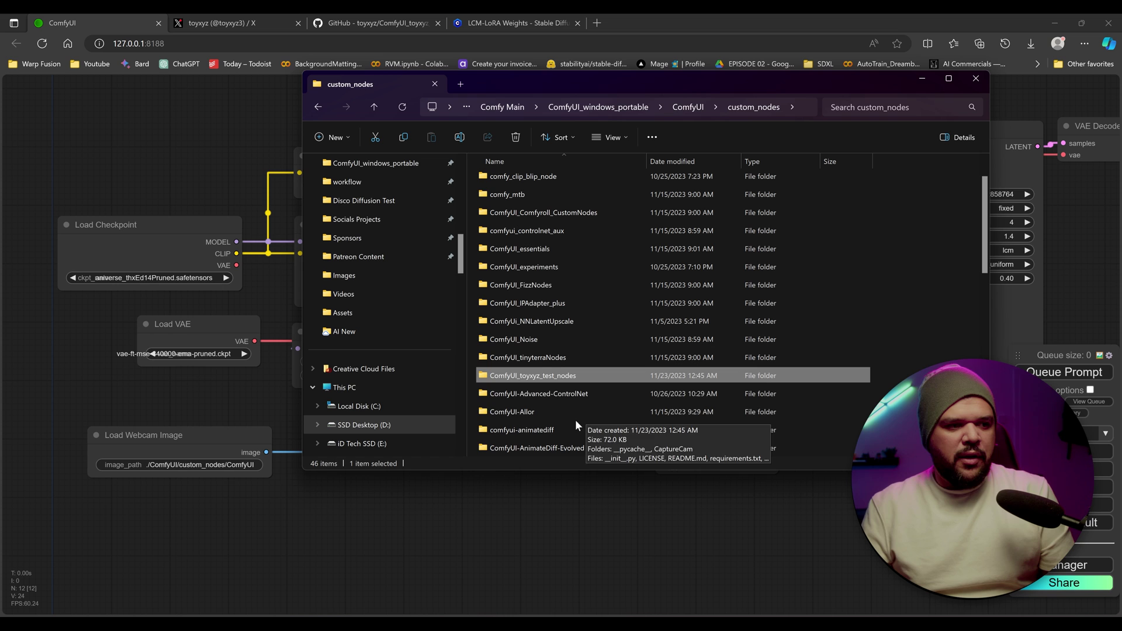
mouse_move(535, 380)
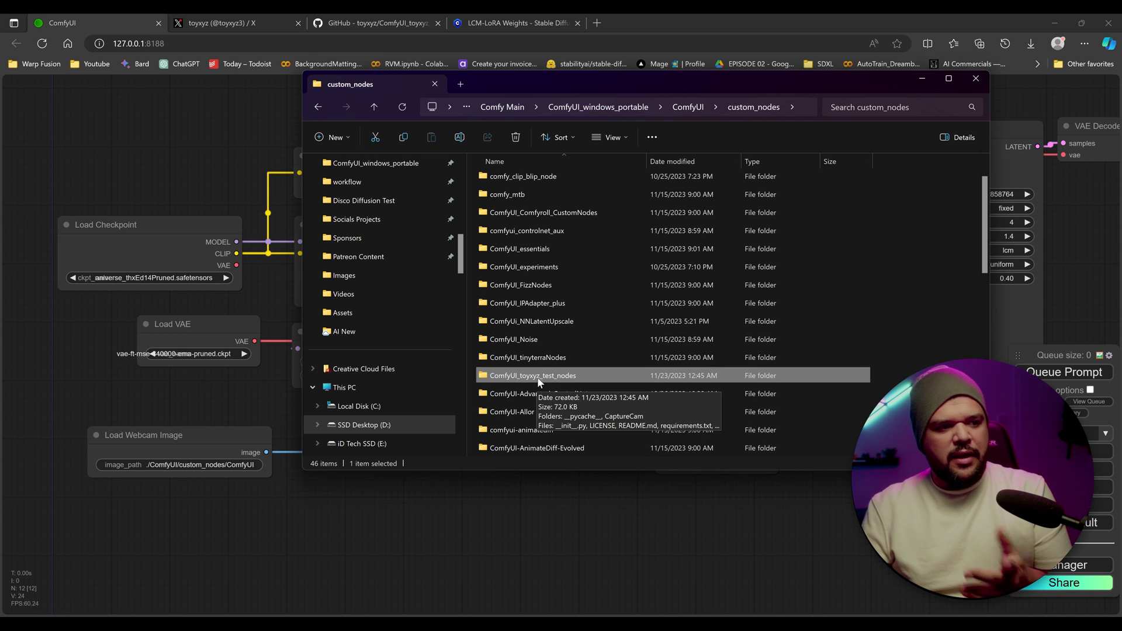
double_click(538, 377)
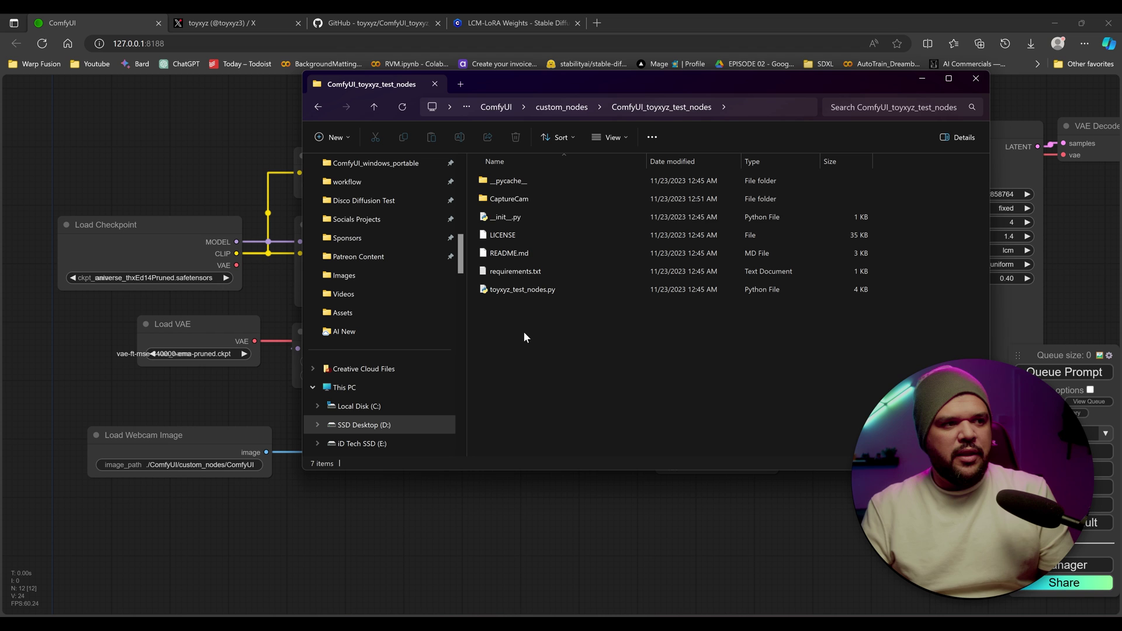
click(530, 199)
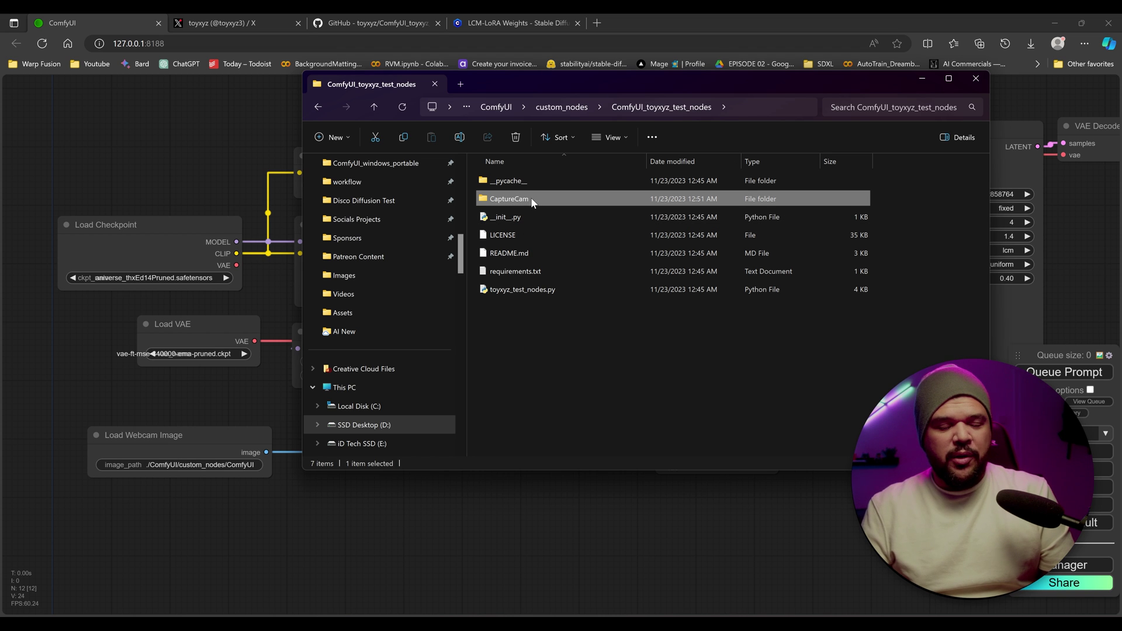
double_click(533, 200)
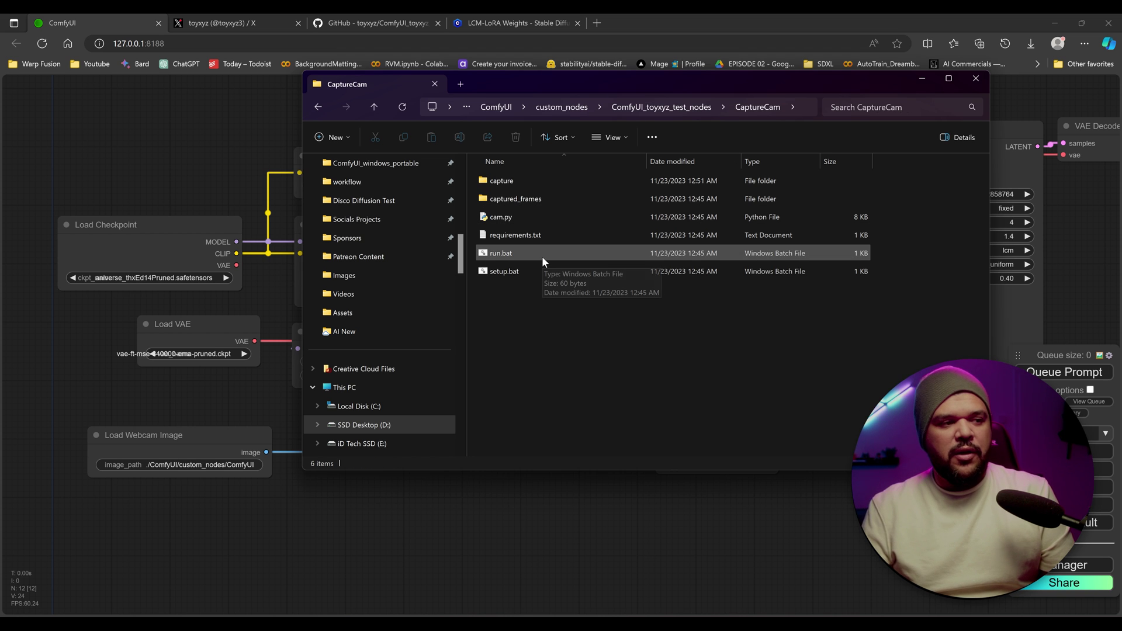
Launch run.bat to start the Webcam App and position its window.
click(542, 256)
double_click(542, 256)
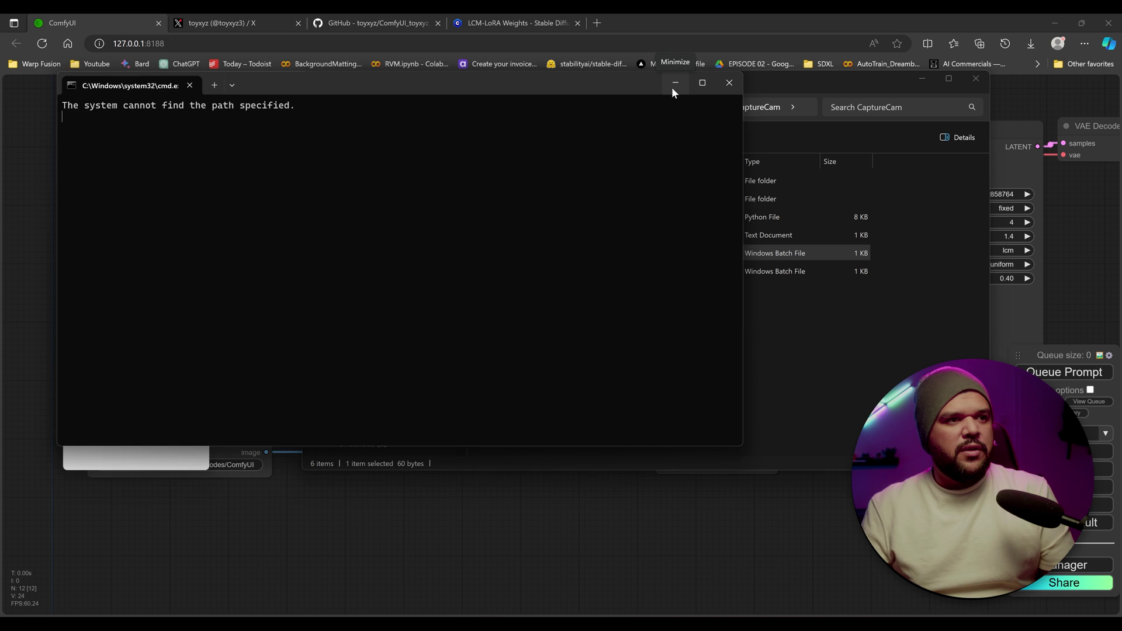
drag(115, 84, 254, 123)
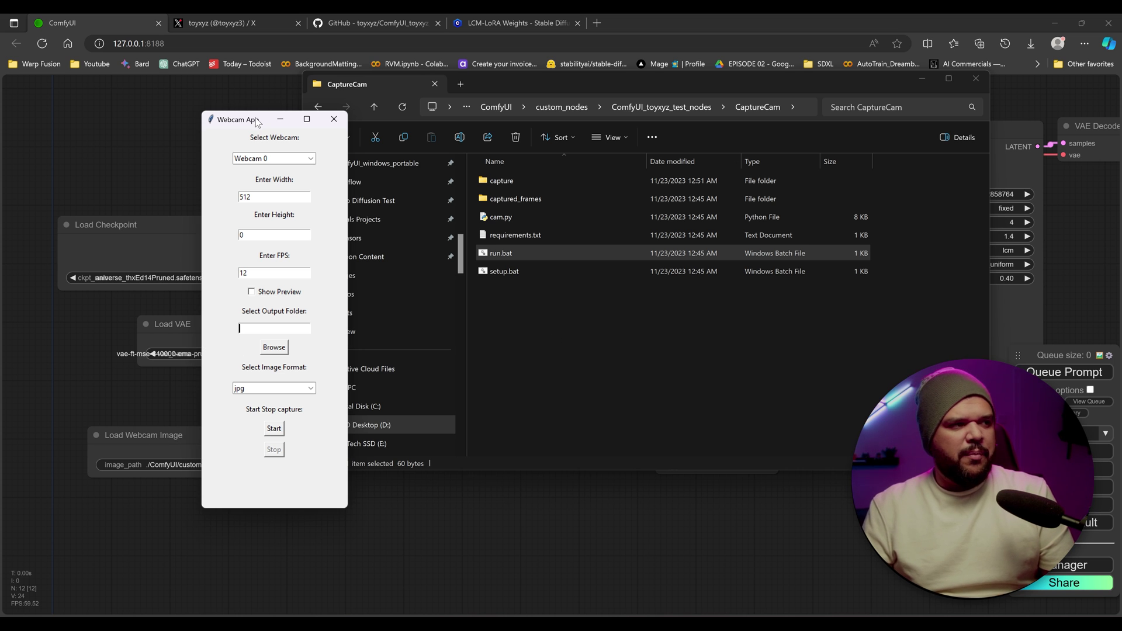
drag(256, 121, 167, 119)
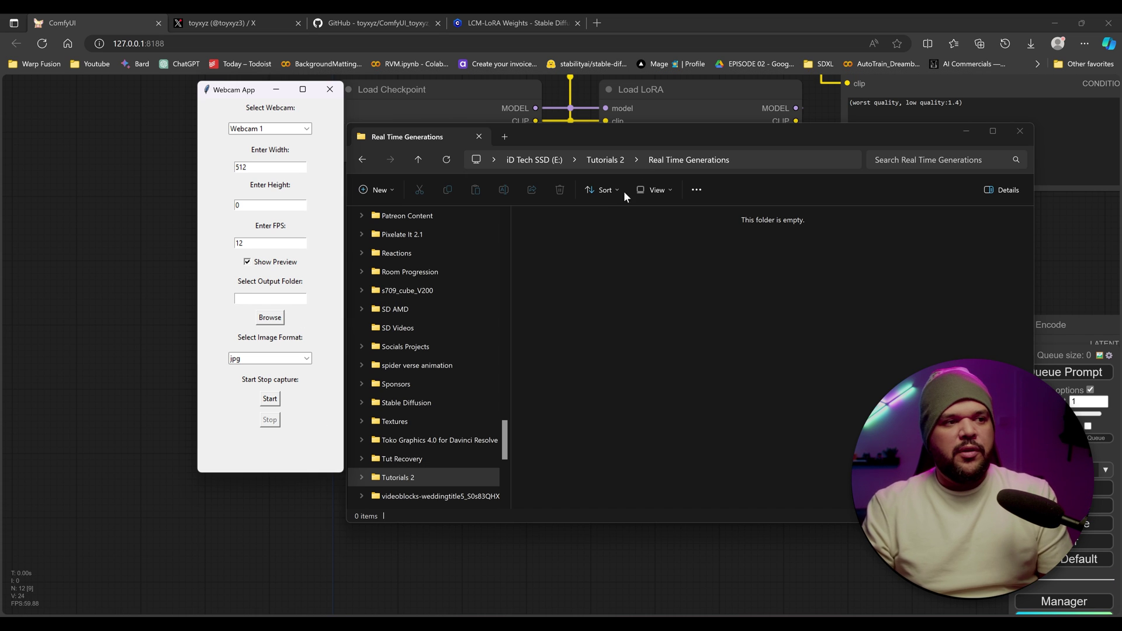
Set the Webcam App's output folder to E:/Tutorials 2/Real Time Generations.
click(714, 160)
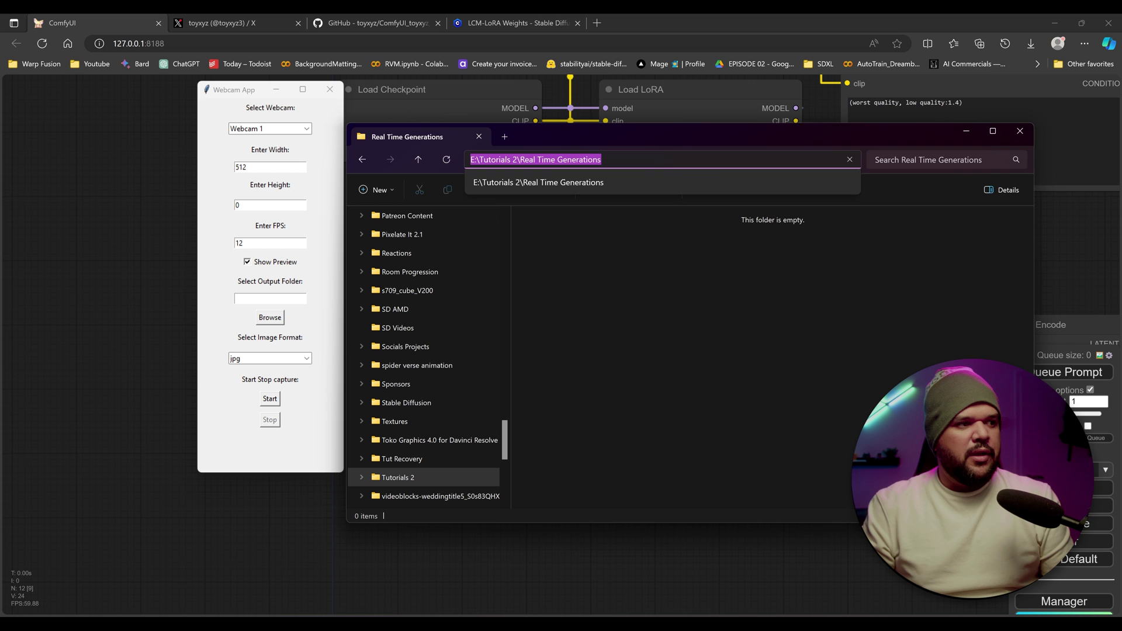
click(272, 317)
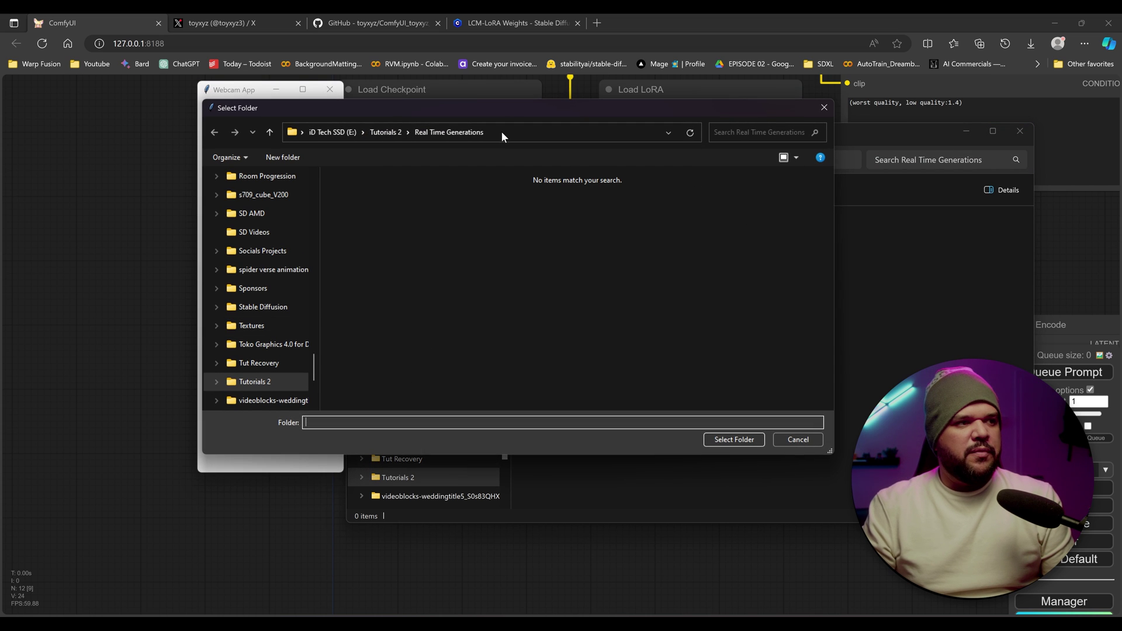
click(514, 133)
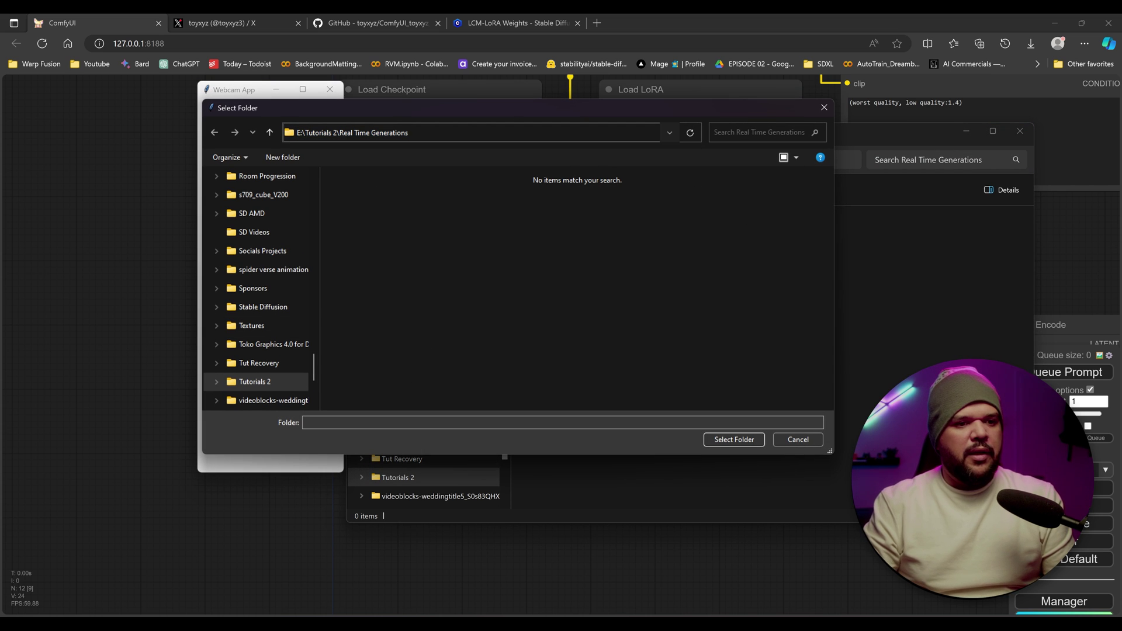
click(753, 441)
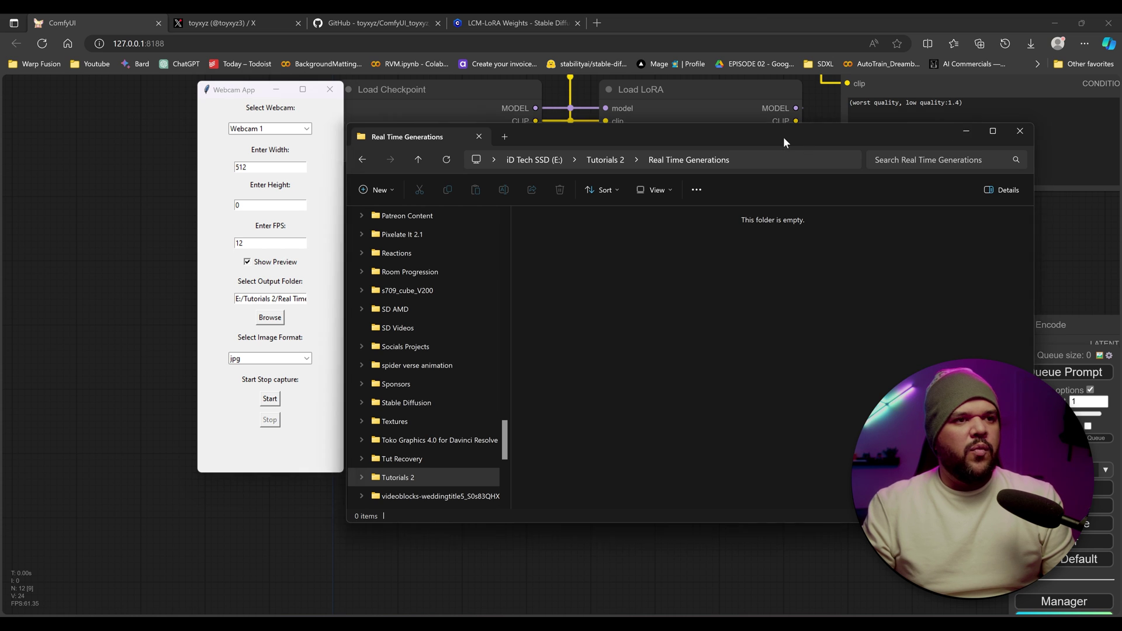
drag(783, 137, 858, 135)
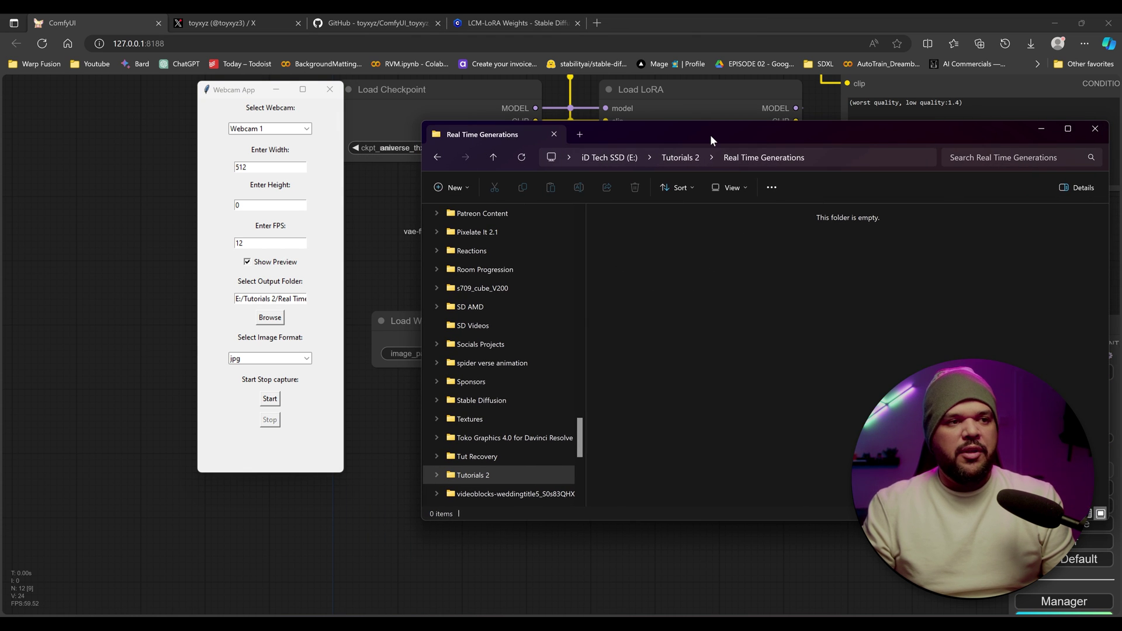
click(1095, 128)
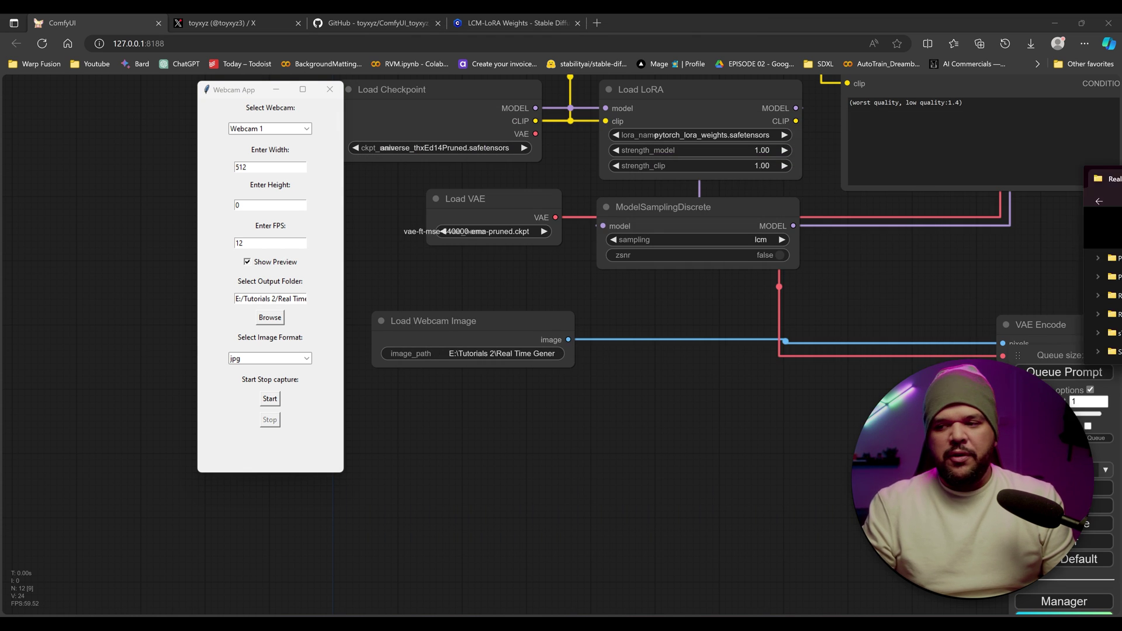
Start webcam capture and confirm capture.jpg appears in Real Time Generations.
click(270, 399)
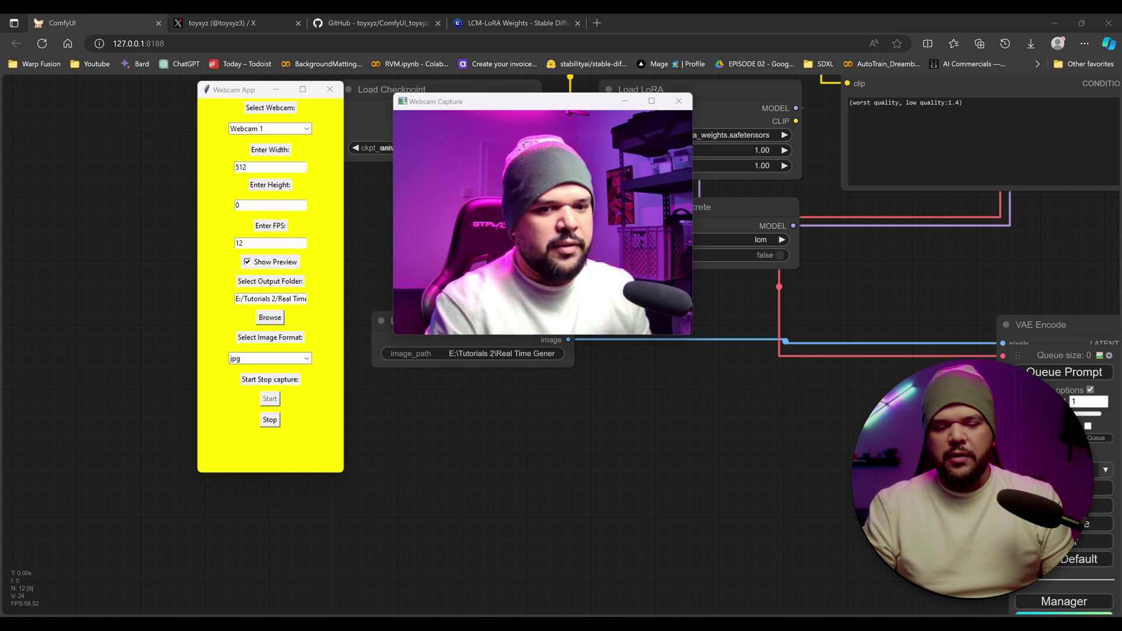
drag(775, 159, 619, 107)
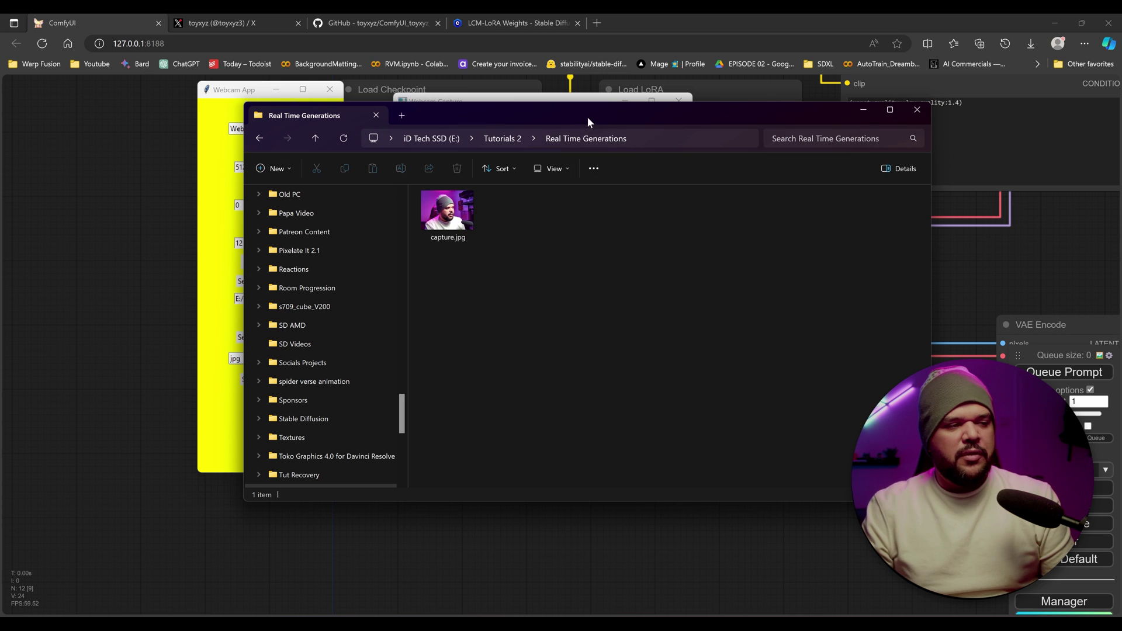
drag(588, 114, 651, 148)
click(928, 144)
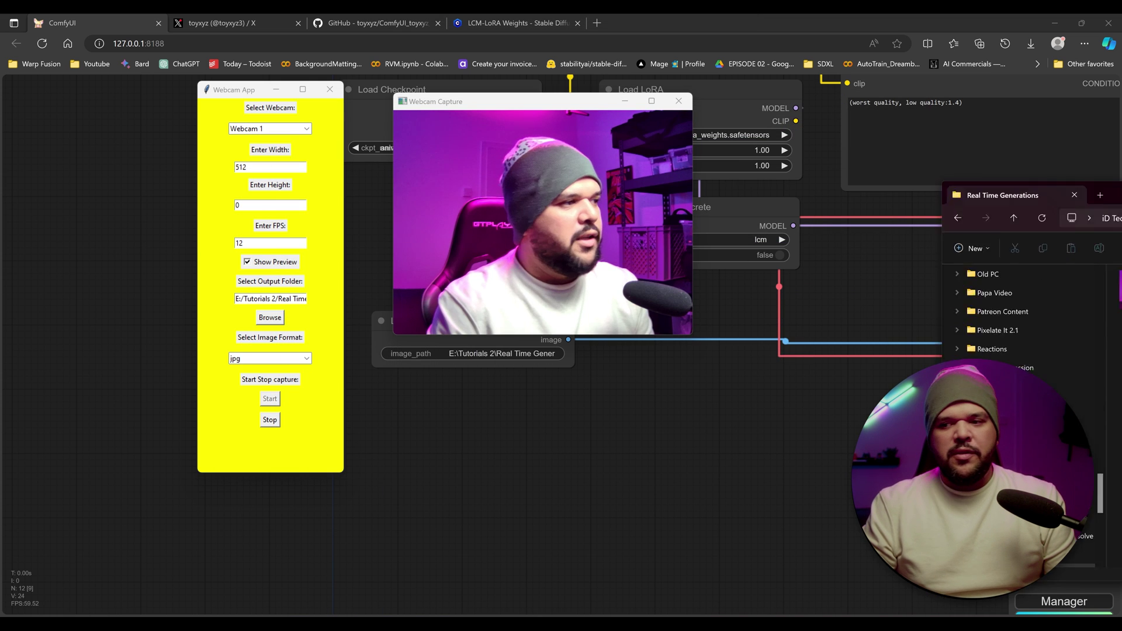
Point Load Webcam Image's image_path at capture.jpg in the Real Time Generations folder.
click(571, 450)
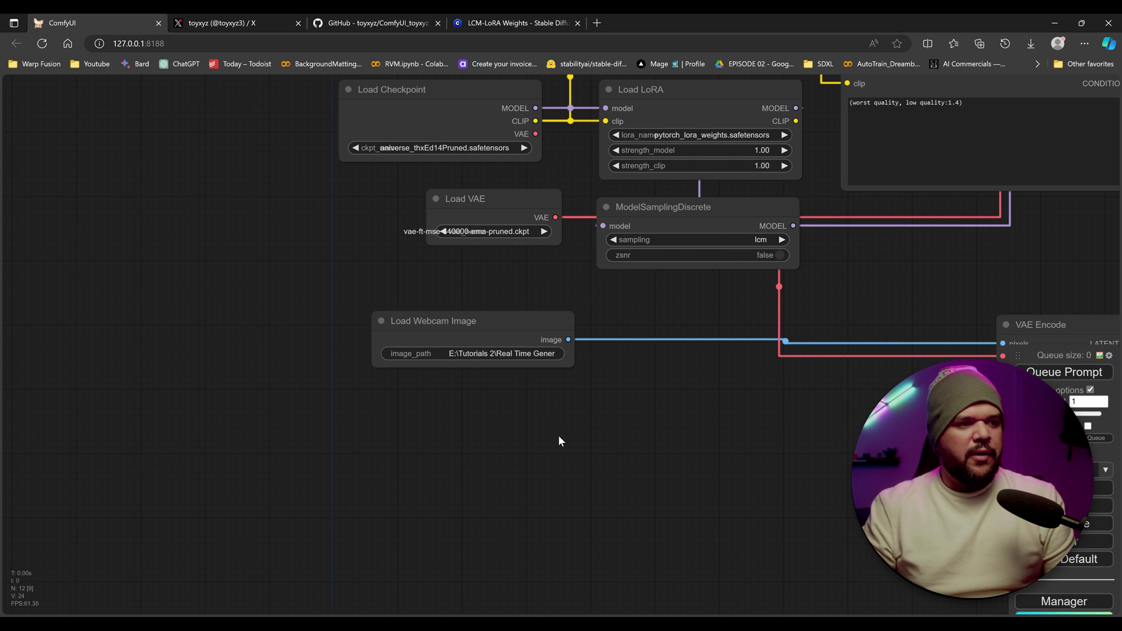
drag(559, 435, 522, 498)
click(485, 447)
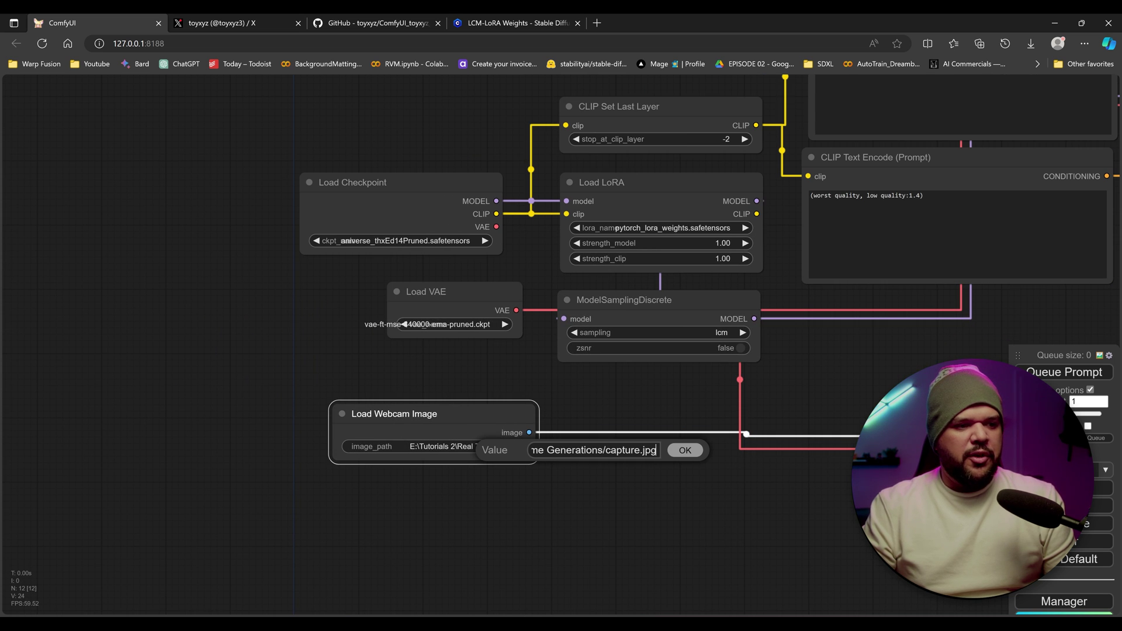
click(654, 472)
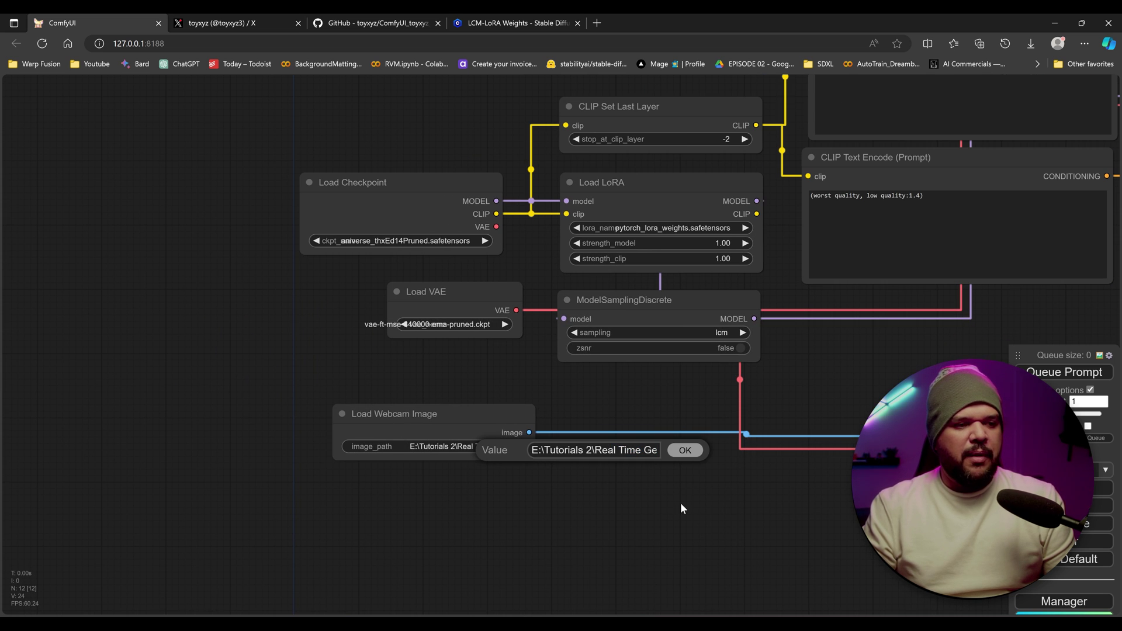
key(alt+Tab)
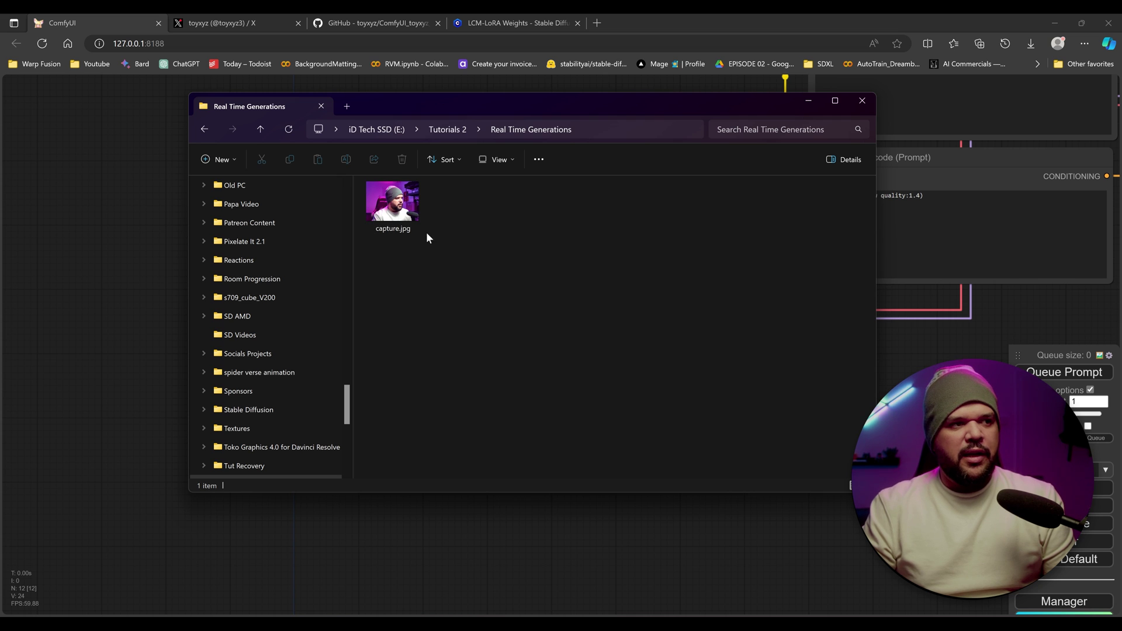
click(802, 567)
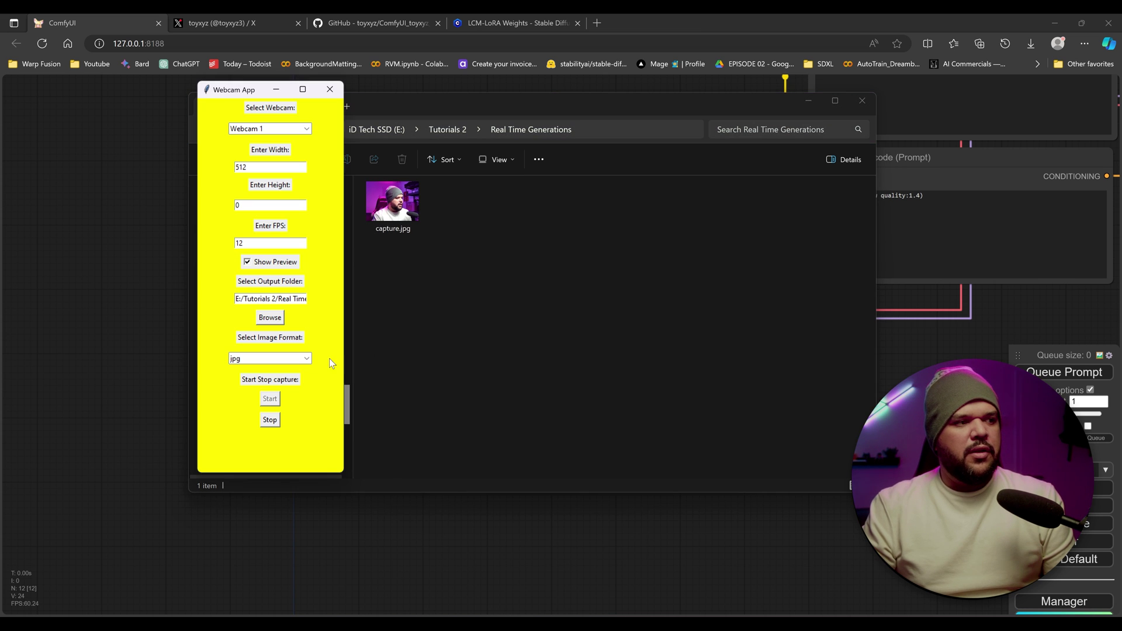
click(649, 559)
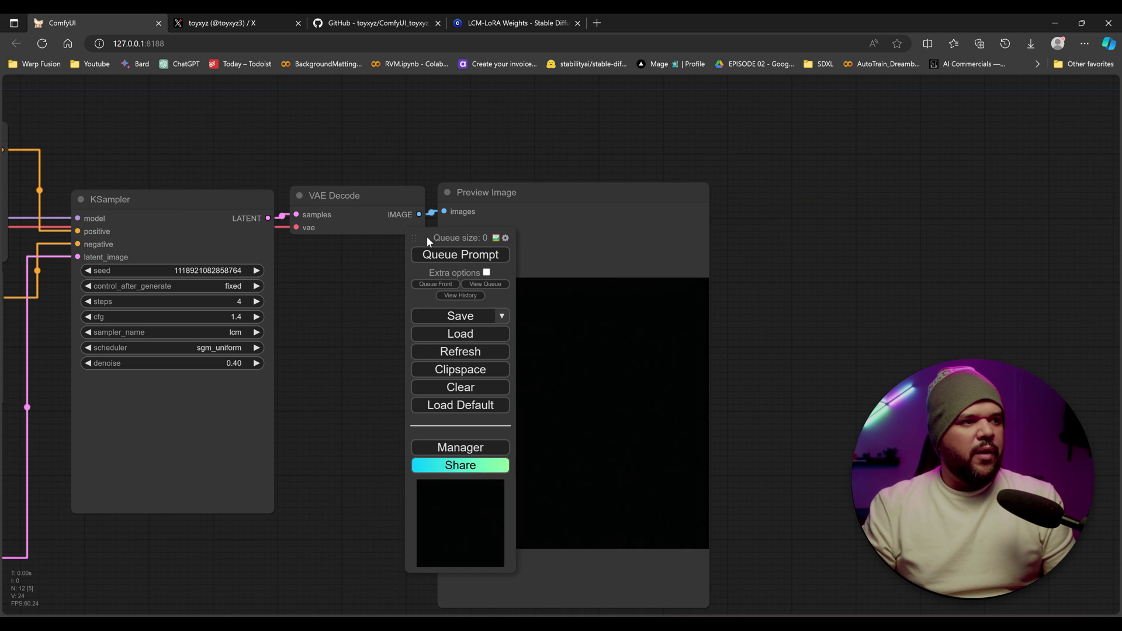
Rearrange the queue panel and Preview Image node, enable Auto Queue, and queue the prompt.
drag(427, 236, 370, 166)
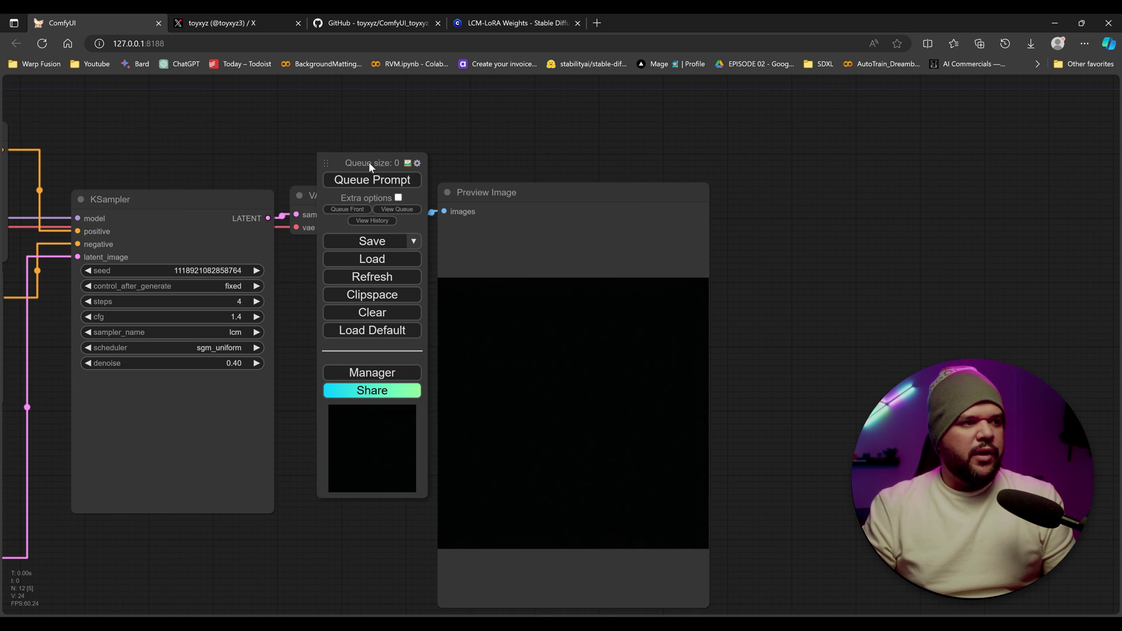
click(398, 198)
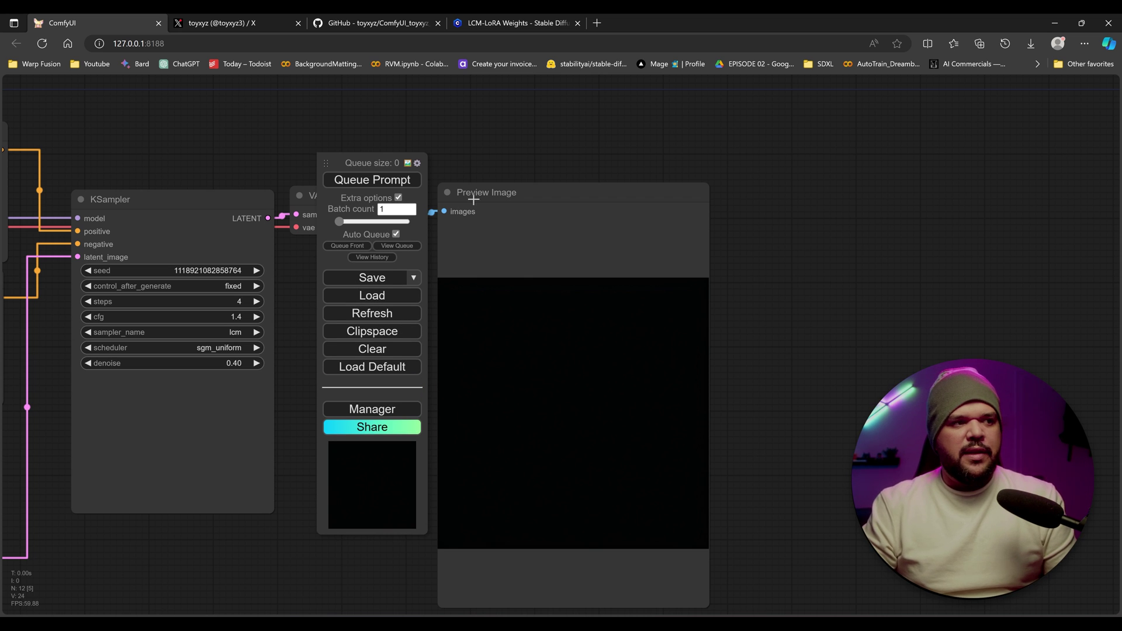
drag(532, 192, 533, 162)
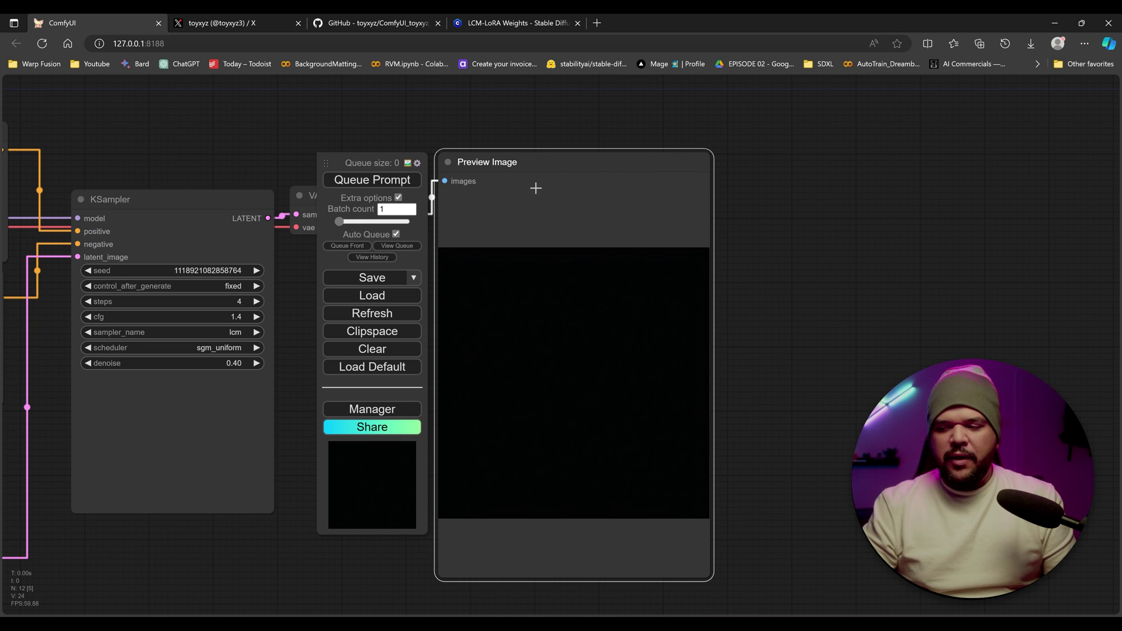
drag(369, 163, 788, 158)
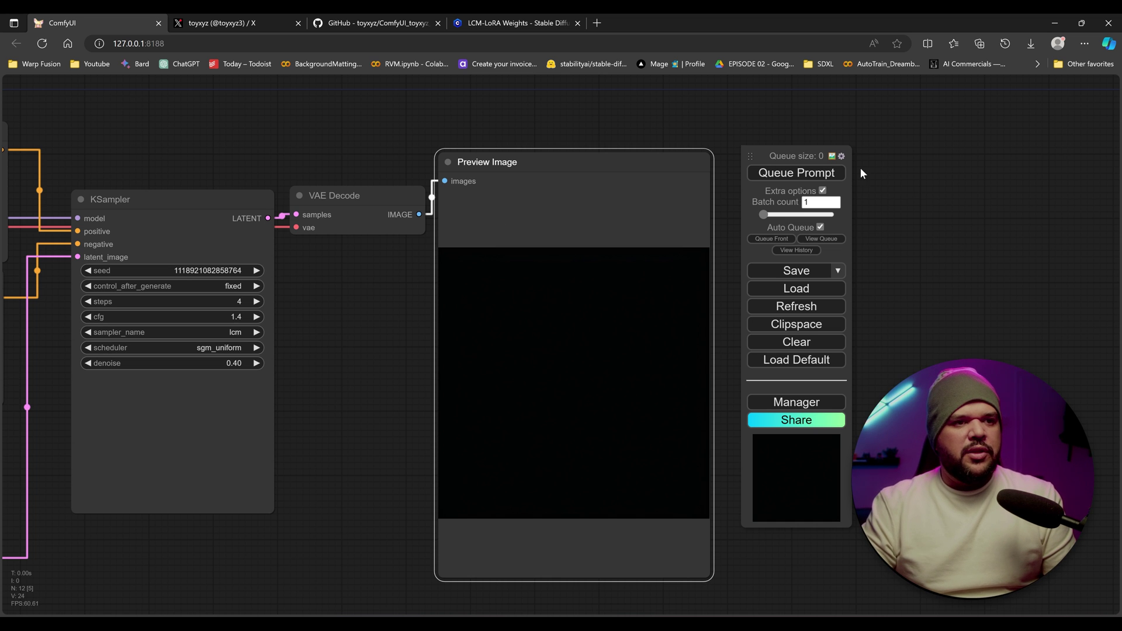
click(810, 178)
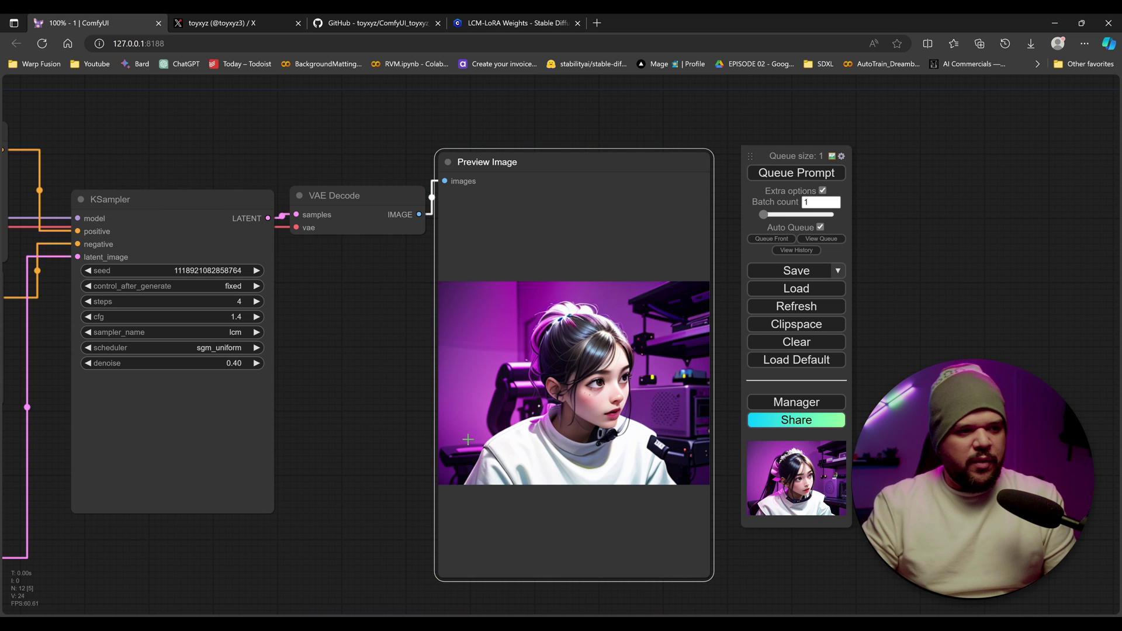
Pan and zoom the graph to bring both prompt nodes into view.
drag(377, 431, 652, 359)
scroll(433, 397, down, 4)
scroll(485, 397, up, 1)
scroll(516, 404, down, 2)
drag(751, 156, 937, 169)
Append 'wearing a grey beanie,' to the positive prompt after 'girl'.
click(191, 153)
text(, best quality, photo of girl)
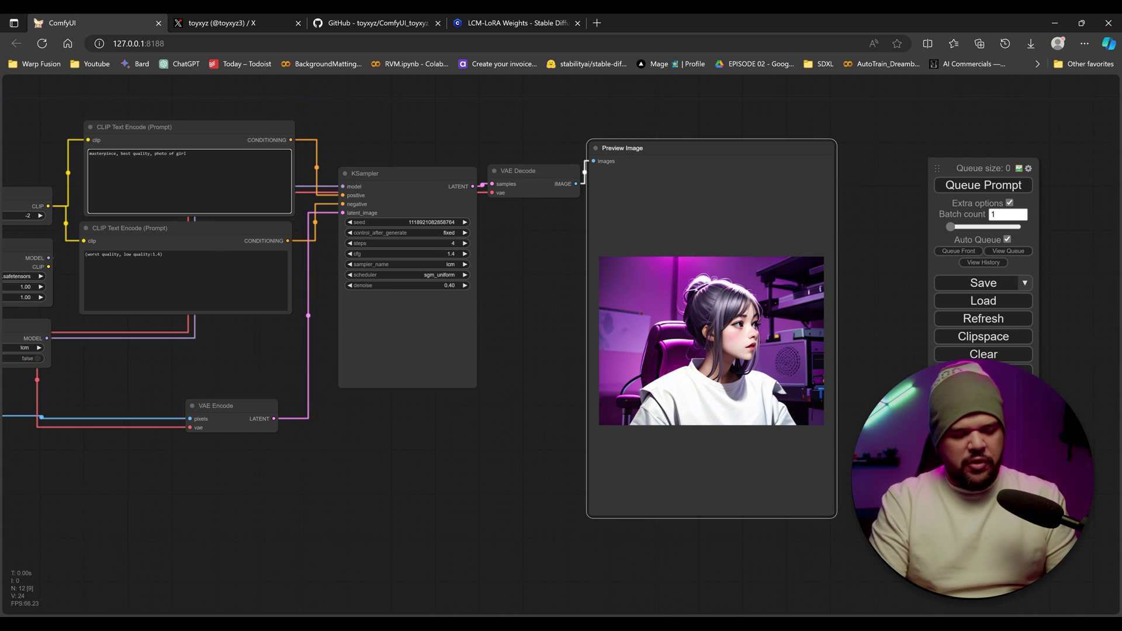
key(BackSpace)
key(BackSpace)
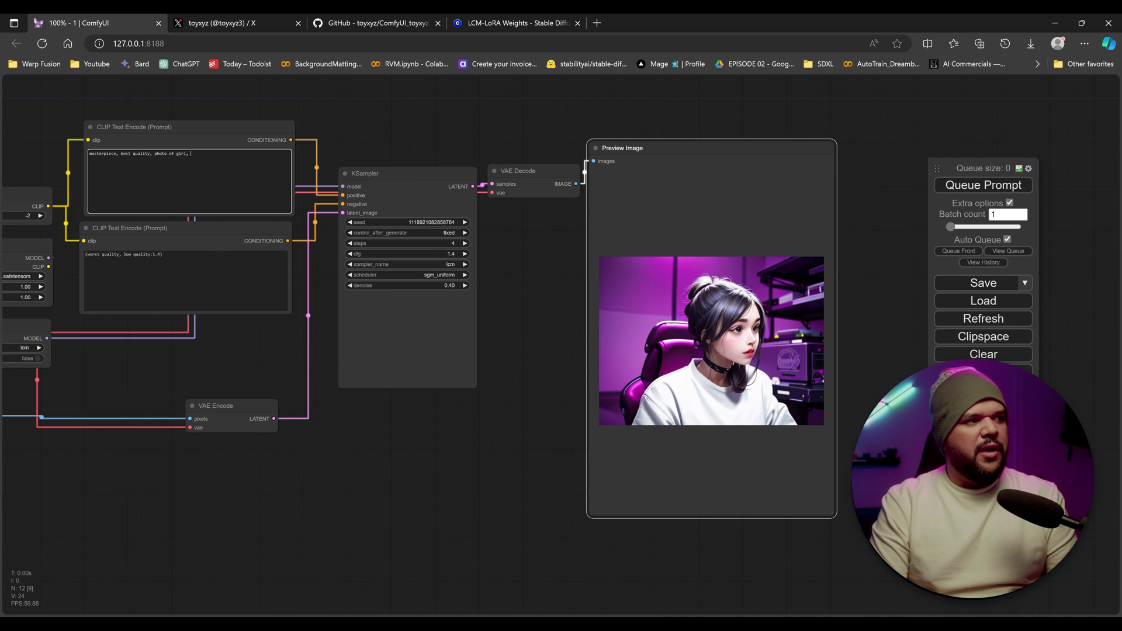
text(wear)
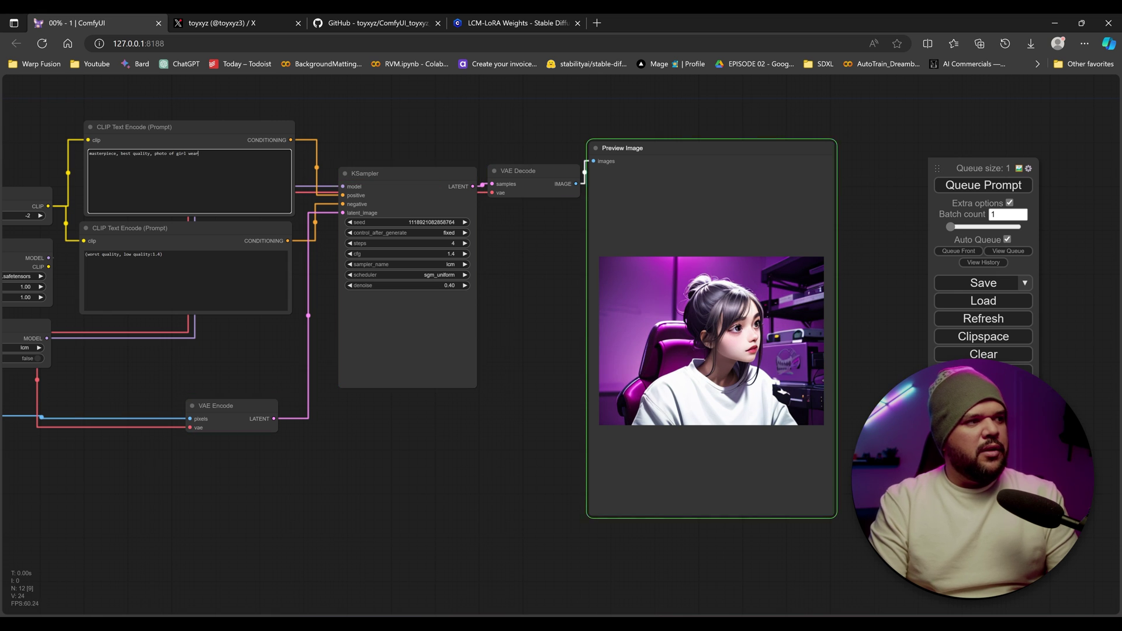
text(ing a b)
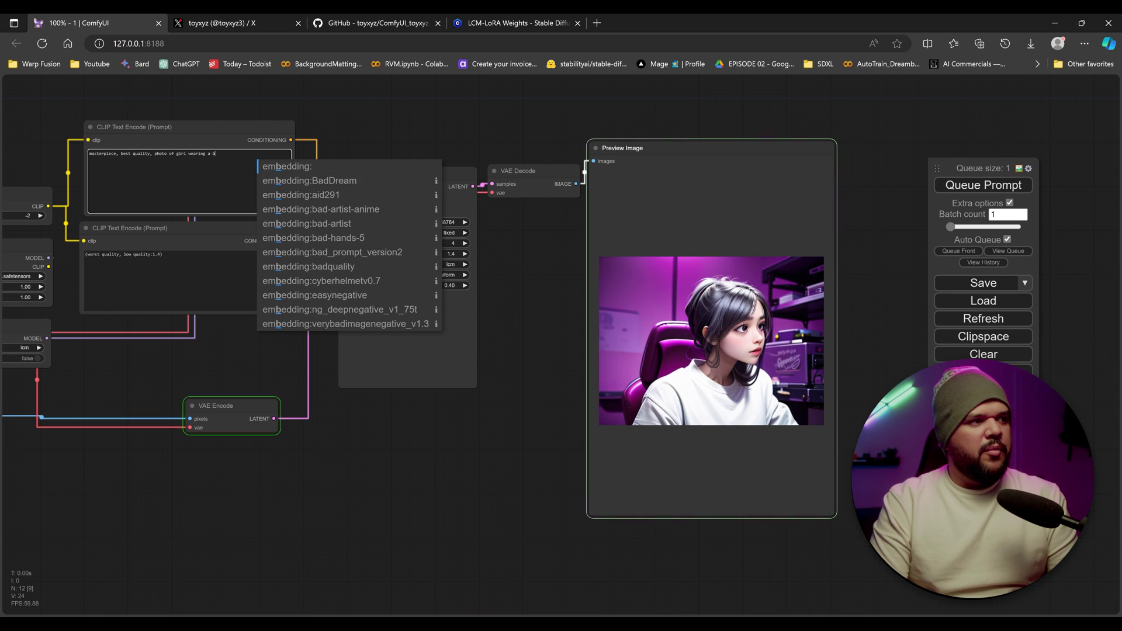
key(BackSpace)
text(grey beanie,)
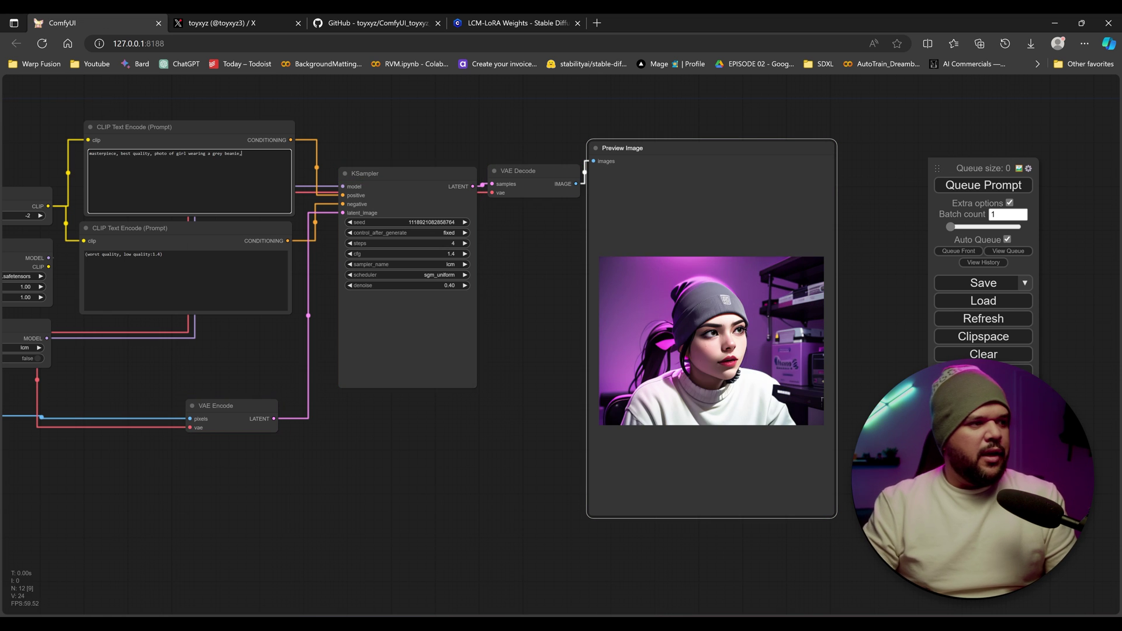
Add embedding:BadDream and 'beard,' to the negative prompt.
click(162, 254)
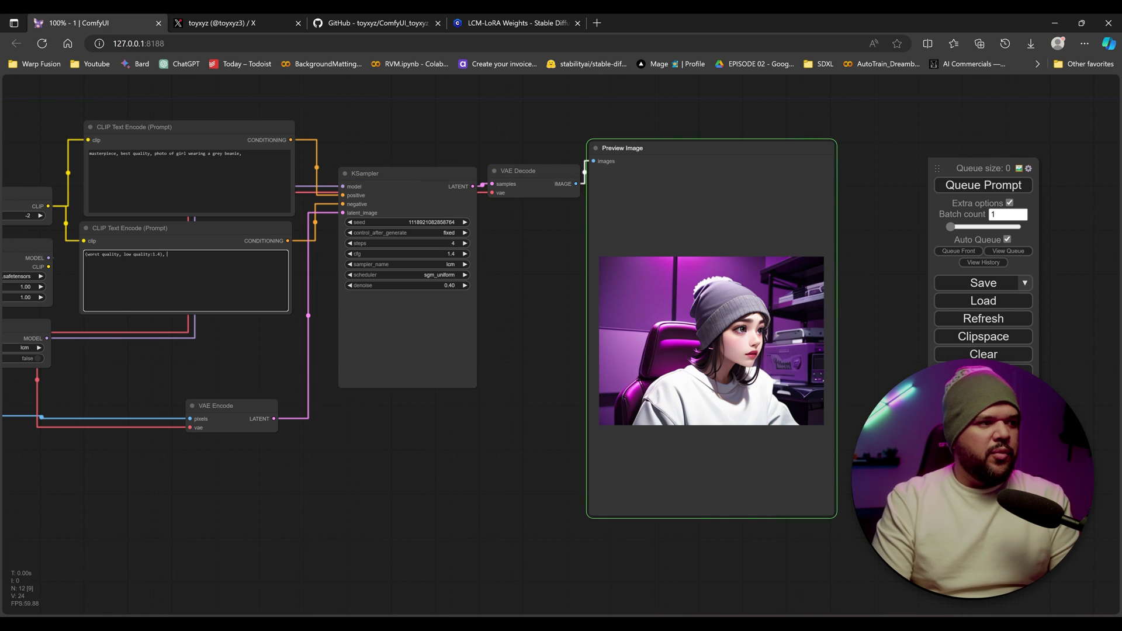
text(em)
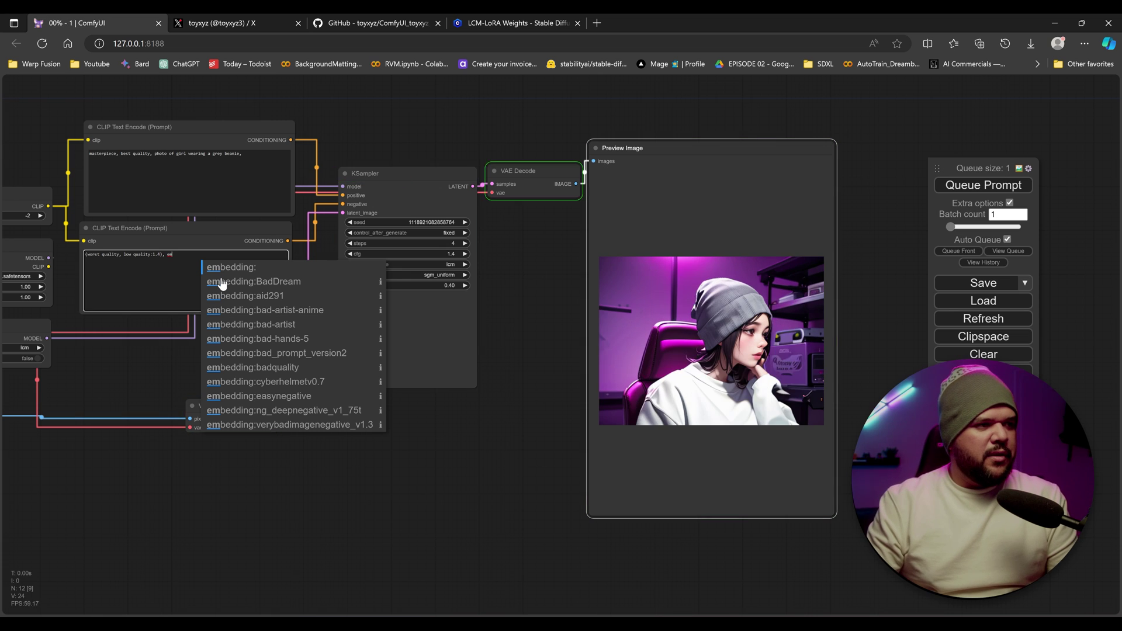
click(252, 284)
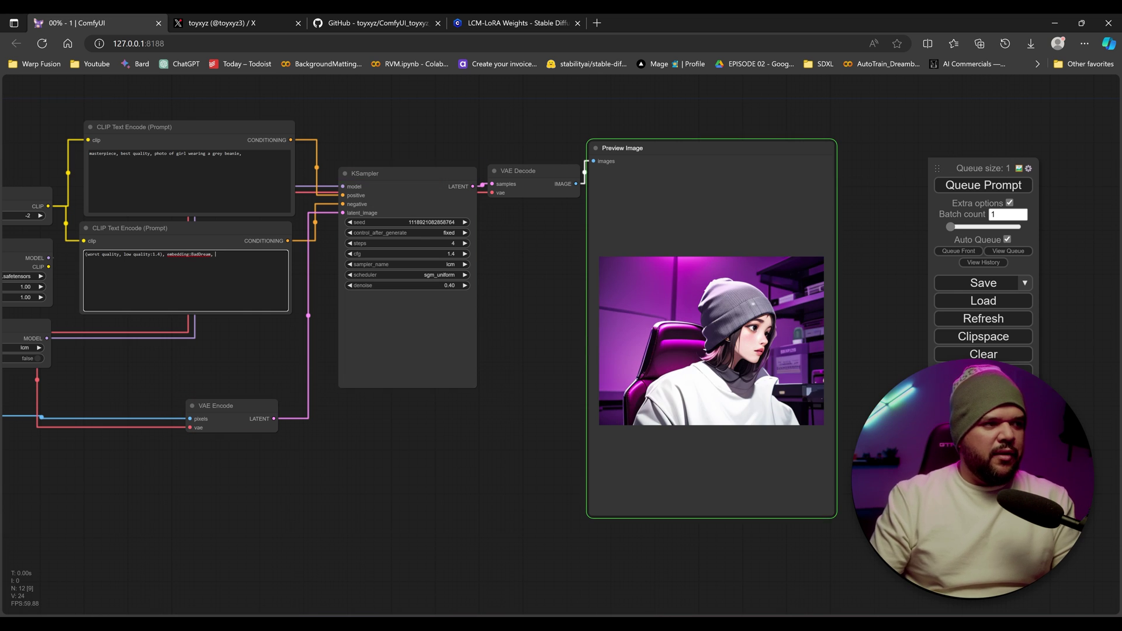
text(beard,)
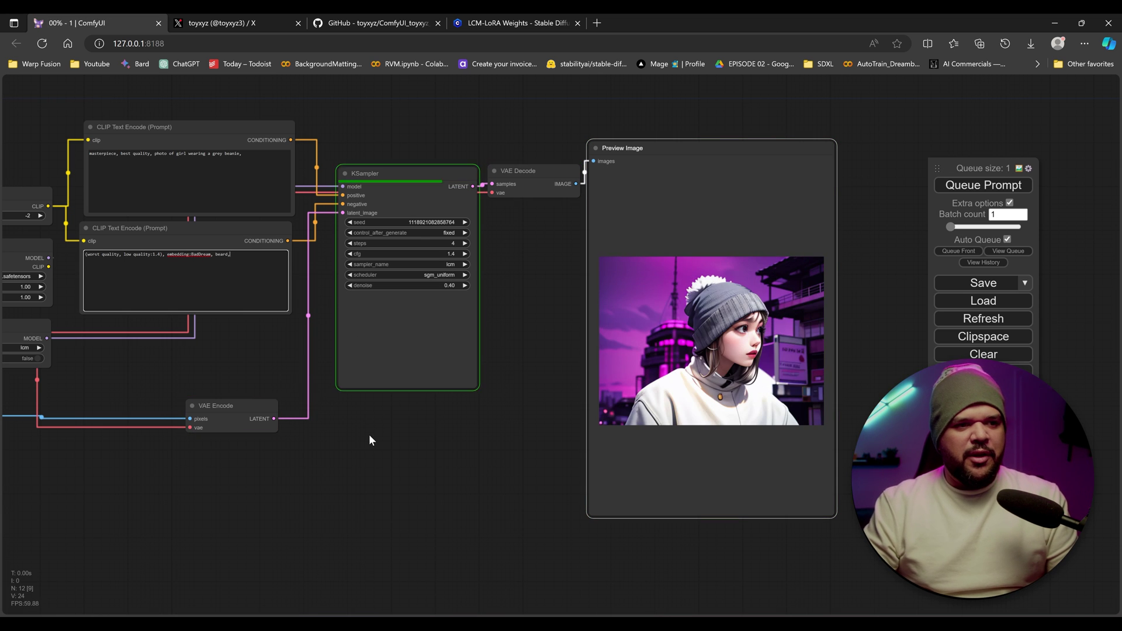
drag(347, 439, 299, 443)
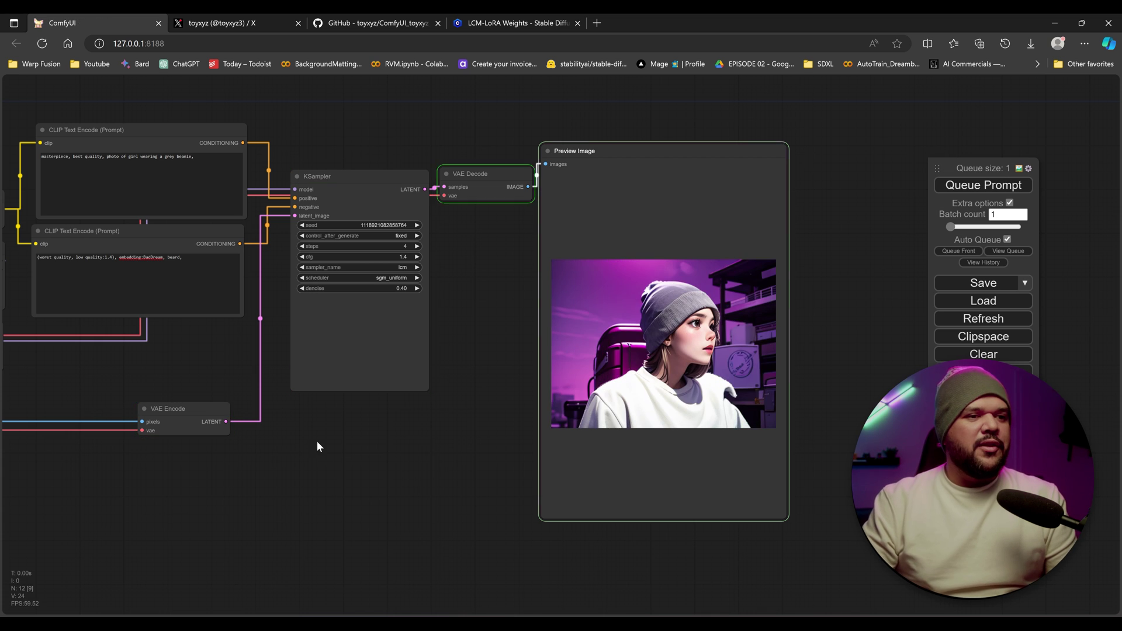
drag(365, 464, 478, 507)
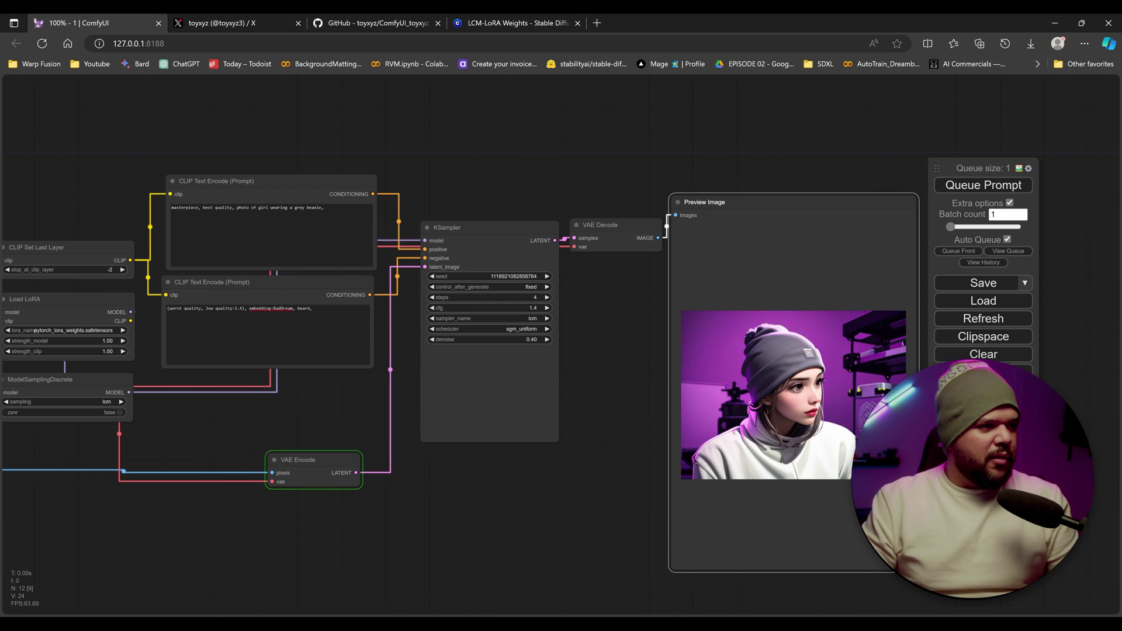
Replace the girl description in the positive prompt with 'the incredible hulk, green muscular'.
click(327, 234)
key(BackSpace)
key(BackSpace)
key(BackSpace)
key(BackSpace)
key(BackSpace)
key(BackSpace)
key(BackSpace)
key(BackSpace)
key(BackSpace)
key(BackSpace)
key(BackSpace)
key(BackSpace)
key(BackSpace)
key(BackSpace)
key(BackSpace)
key(BackSpace)
key(BackSpace)
key(BackSpace)
key(BackSpace)
key(BackSpace)
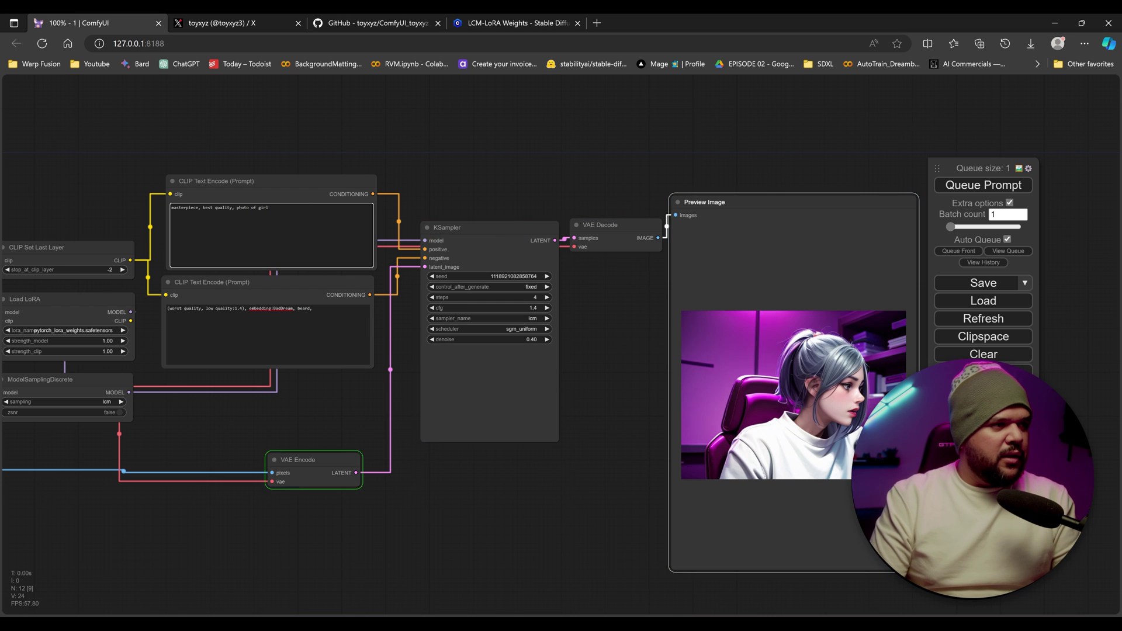
text(the)
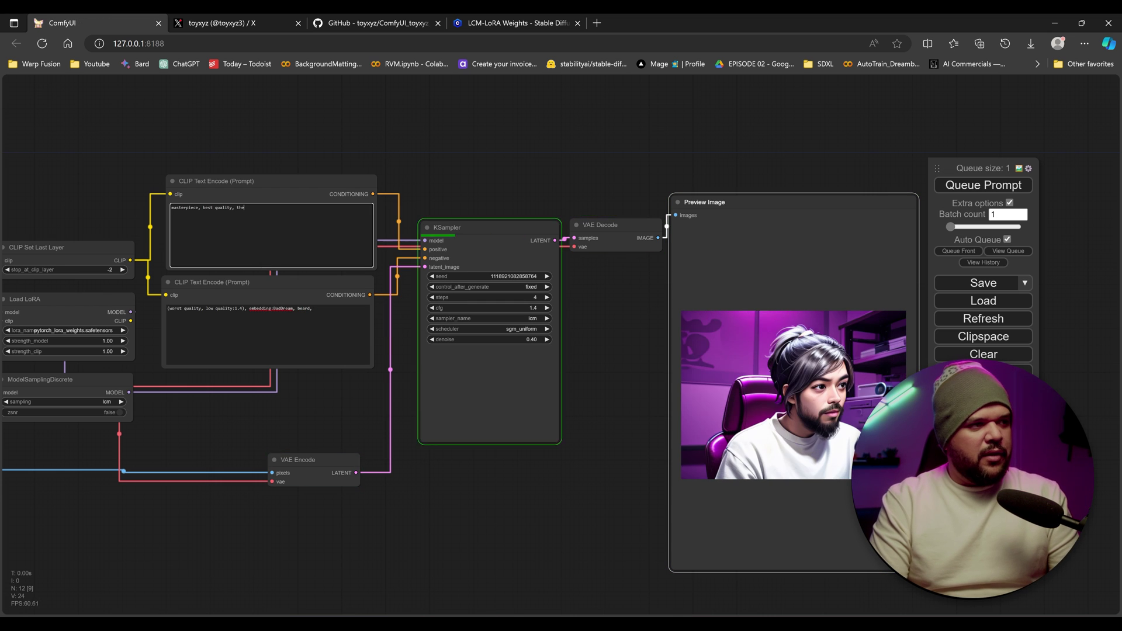
text( incredible hulk)
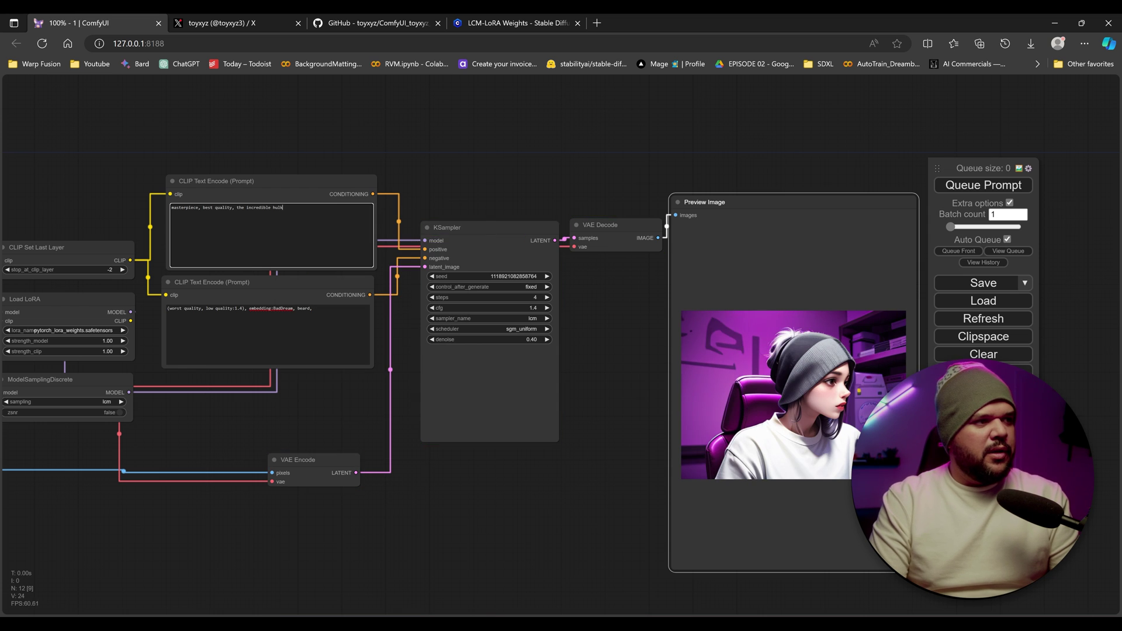
text(, green mus)
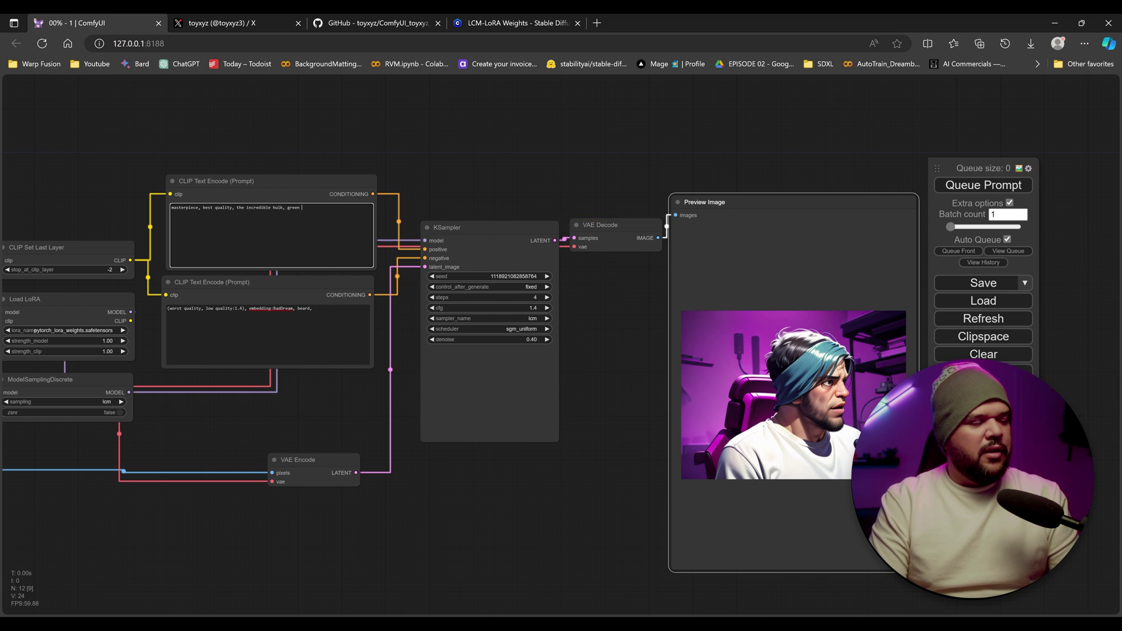
text(cular)
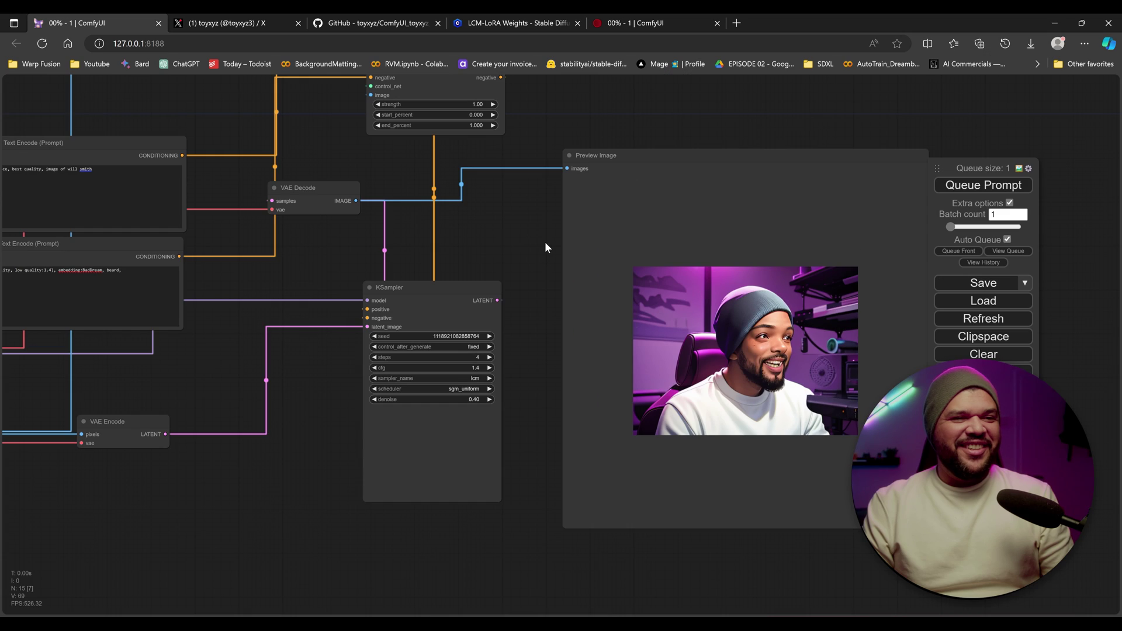
Navigate to the Load Checkpoint node and open its list of checkpoint models.
scroll(545, 242, up, 2)
drag(43, 269, 436, 299)
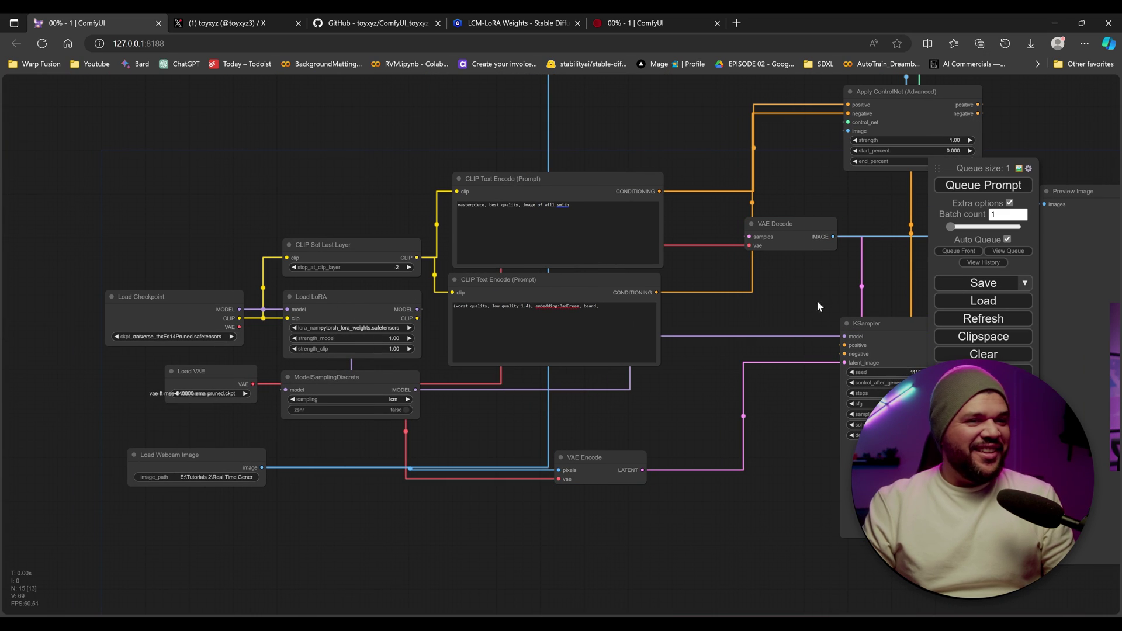
click(1007, 239)
drag(1090, 383, 551, 368)
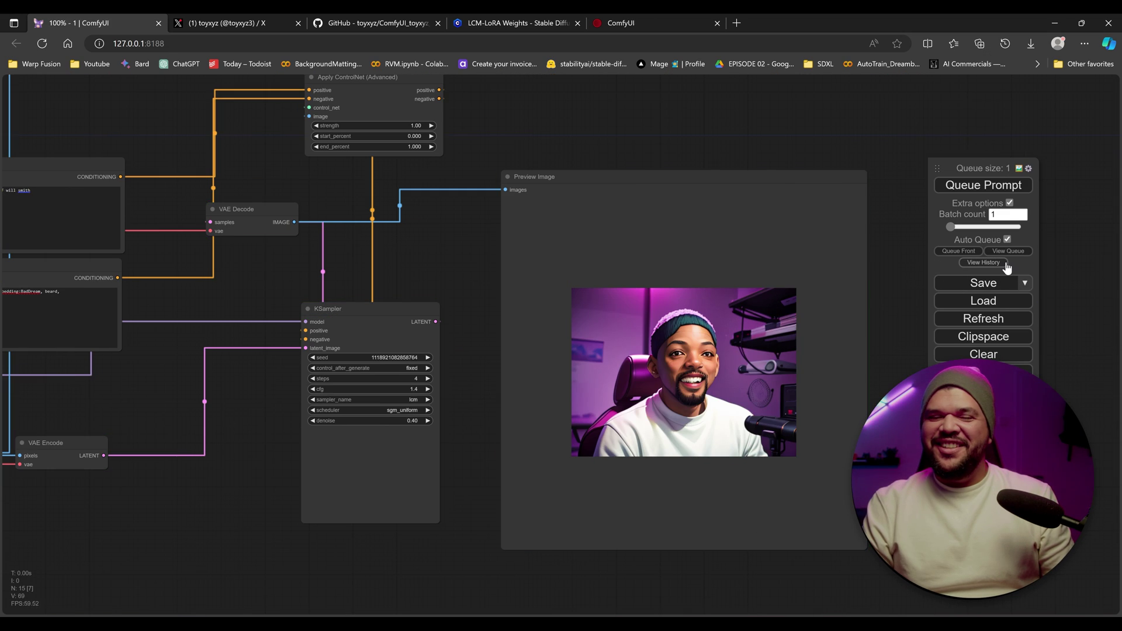
drag(454, 412, 1029, 396)
click(237, 319)
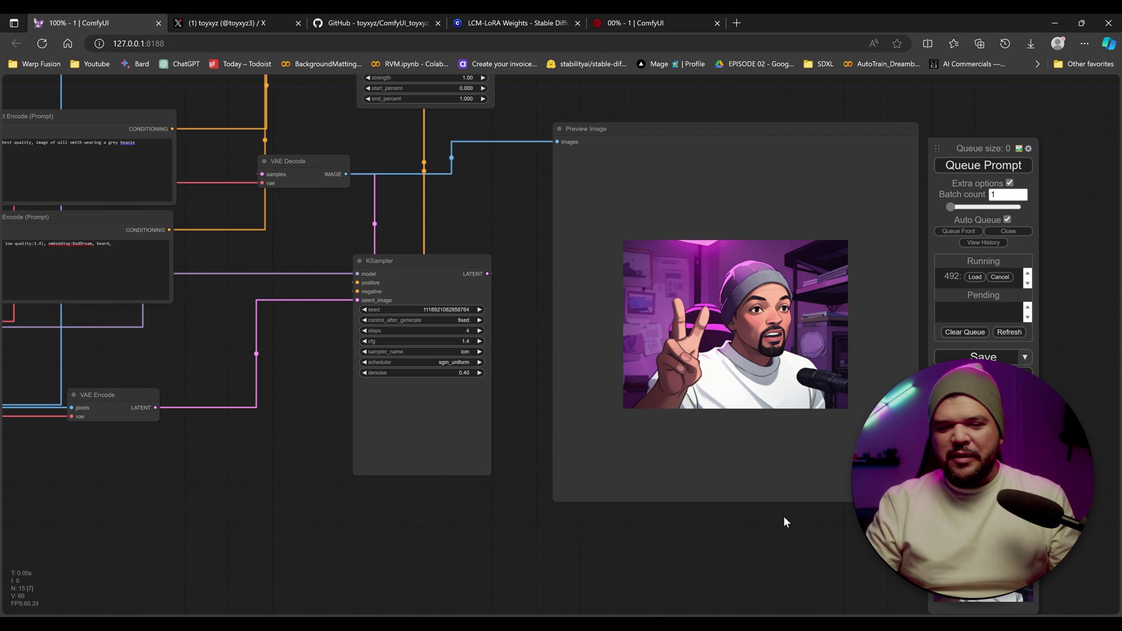
Show the node author's X profile, then return to the ComfyUI workflow.
key(ctrl+Tab)
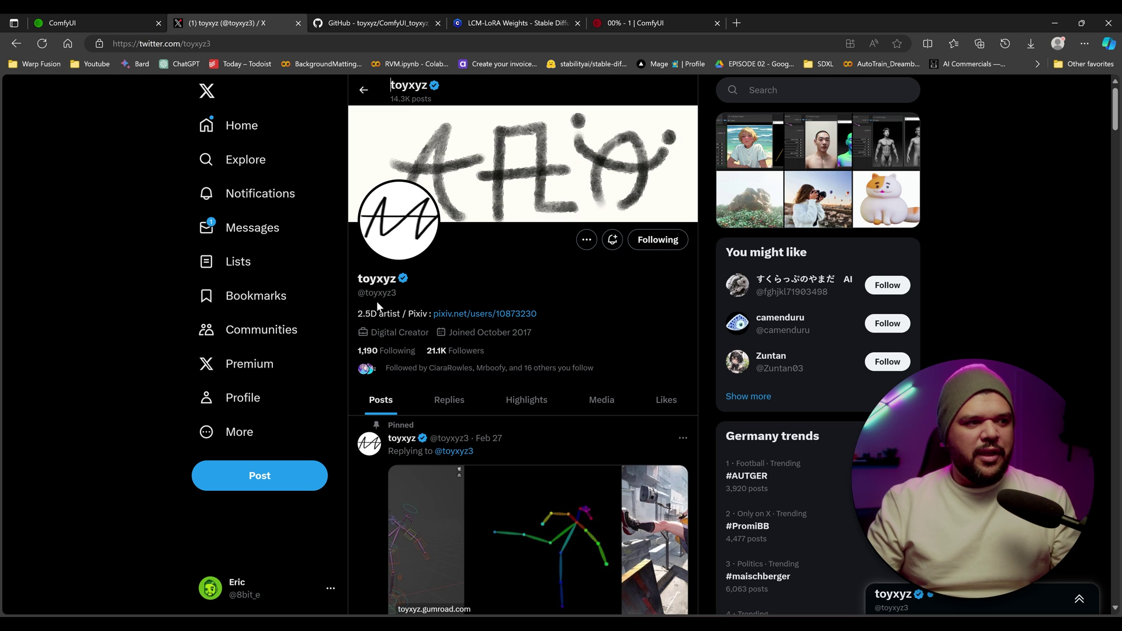
click(112, 23)
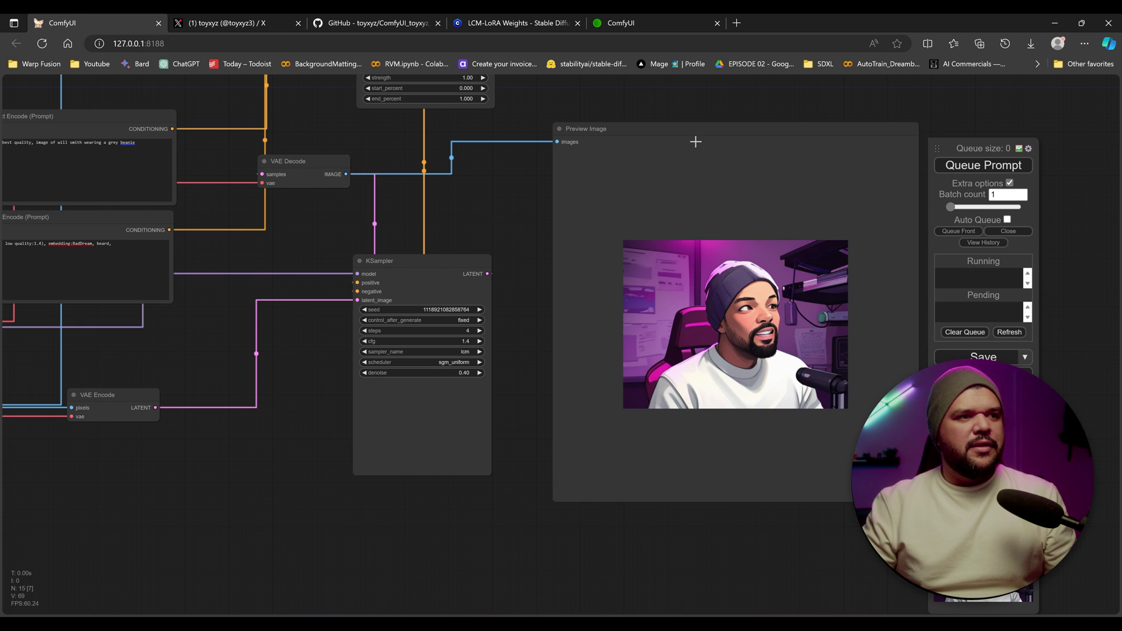
Add a Save Image node from VAE Decode's IMAGE output and position it above.
drag(697, 140, 895, 105)
drag(640, 310, 639, 310)
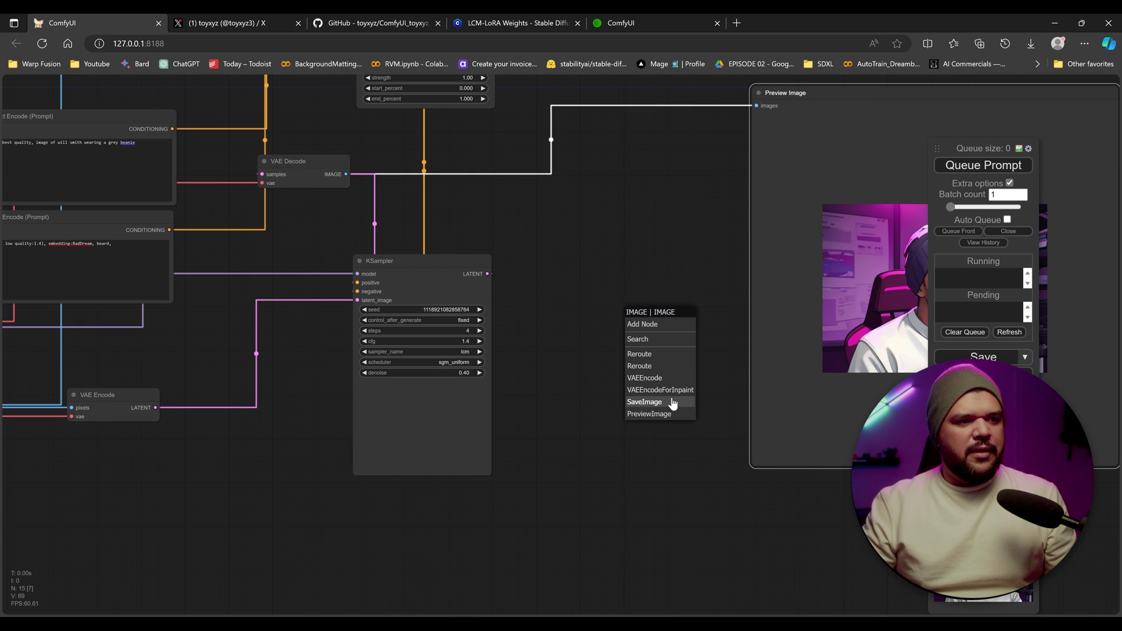
click(669, 403)
drag(700, 326, 632, 242)
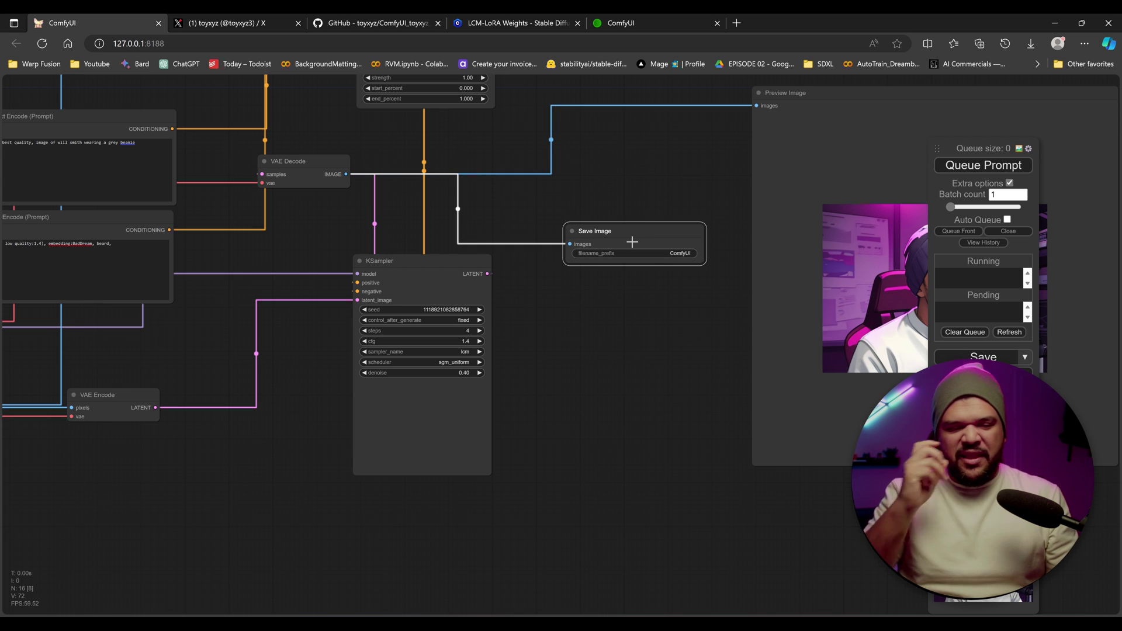
drag(639, 233, 644, 224)
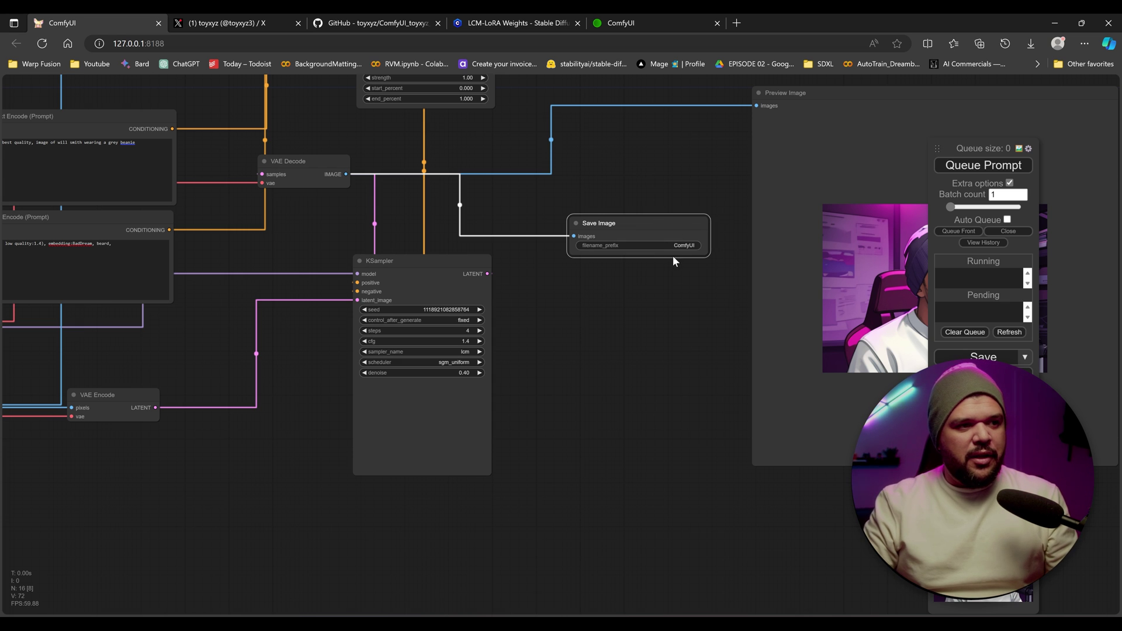
Keep 'ComfyUI' as the filename_prefix and zoom out to see the whole graph.
click(672, 246)
click(843, 250)
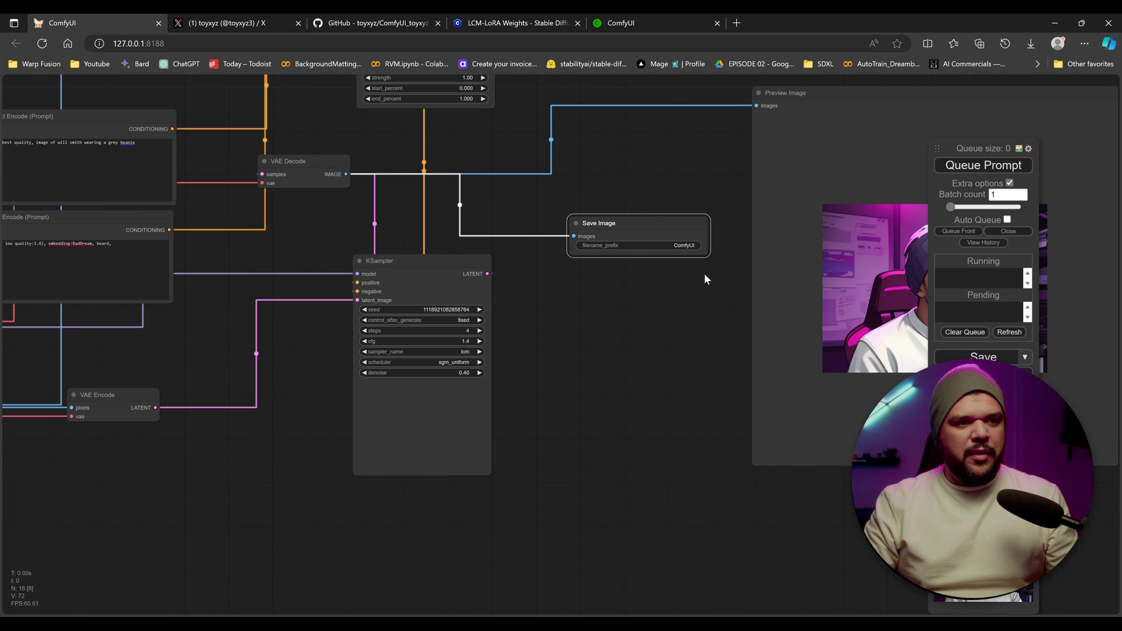
scroll(672, 295, down, 8)
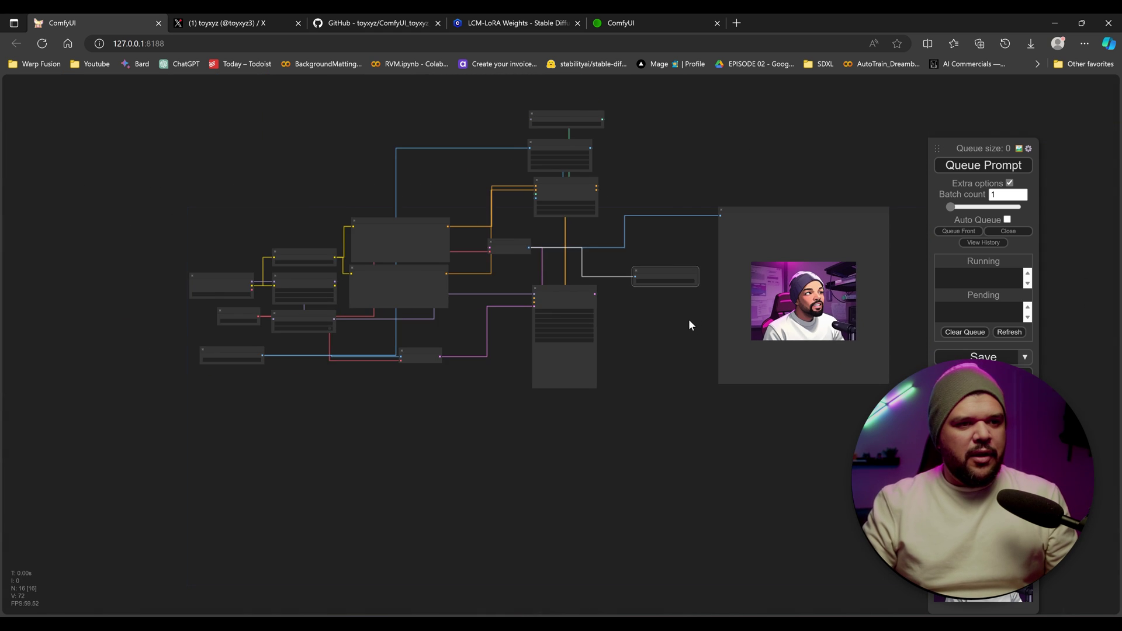
drag(689, 321, 548, 386)
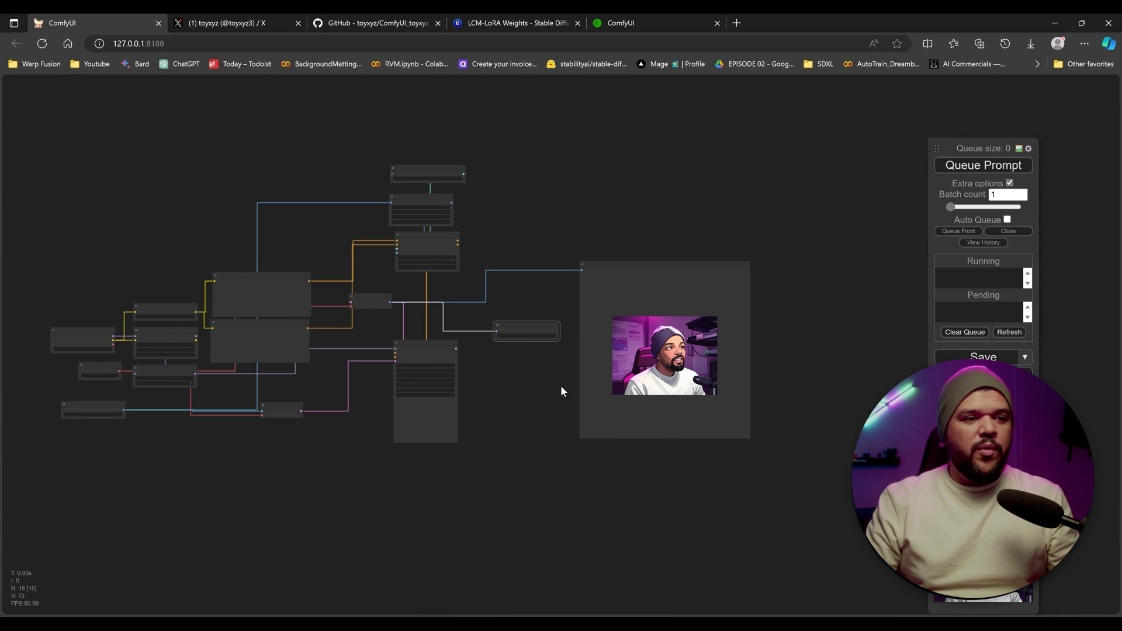